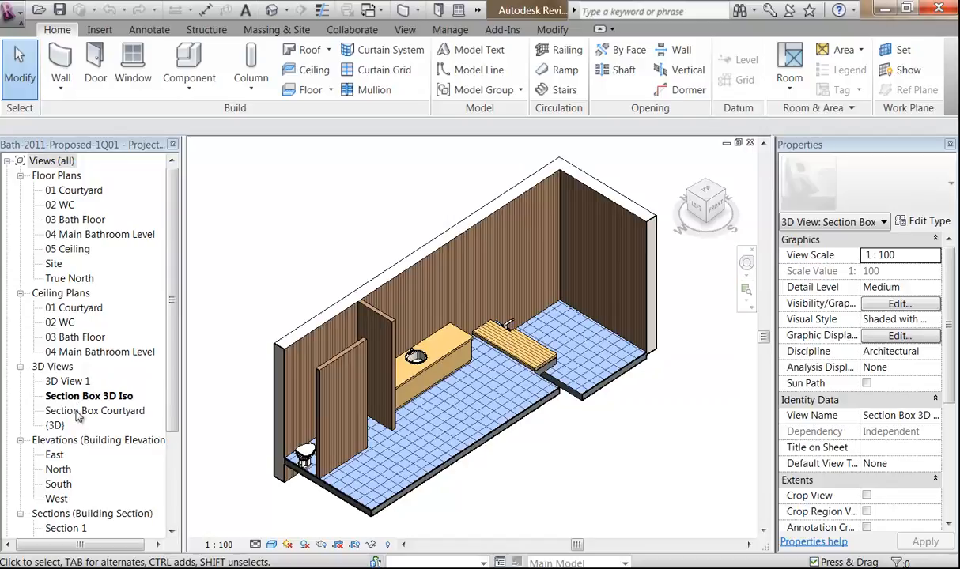
Step: Open the Section Box Courtyard 3D view and start editing the profile of the generic 300 mm wall between bathroom and timber deck
double_click(78, 413)
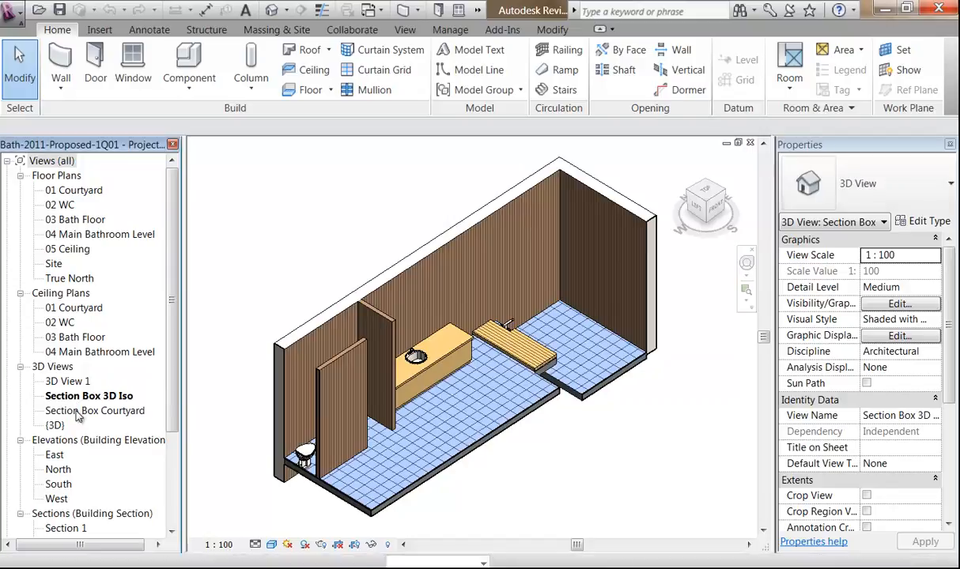
shift+middle_drag(261, 350, 406, 297)
scroll(406, 326, up, 2)
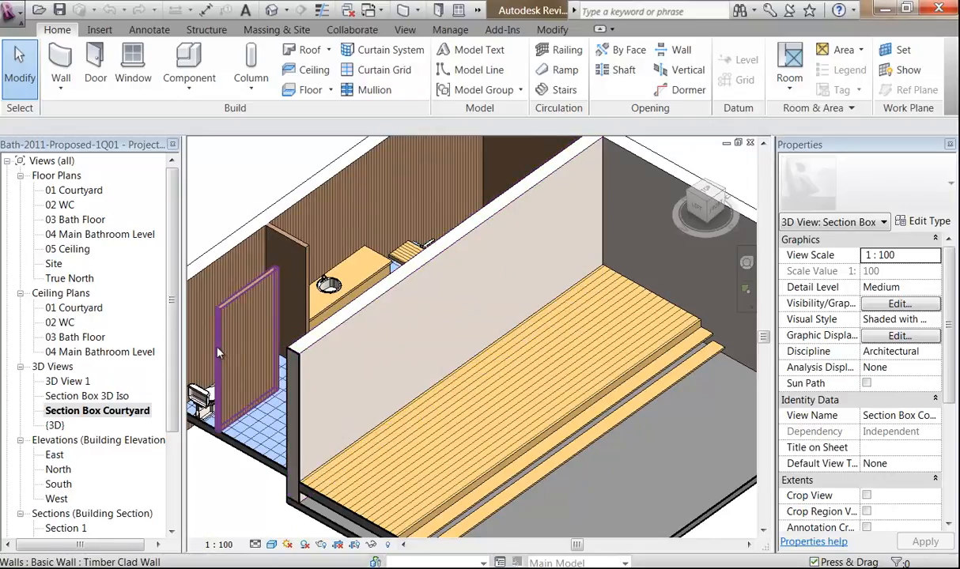
shift+middle_drag(394, 308, 409, 342)
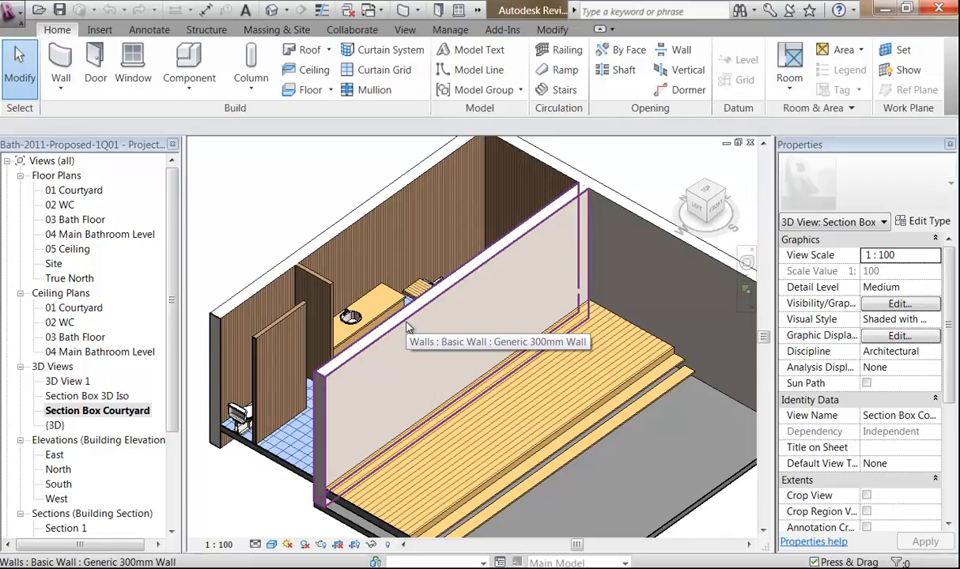
click(421, 380)
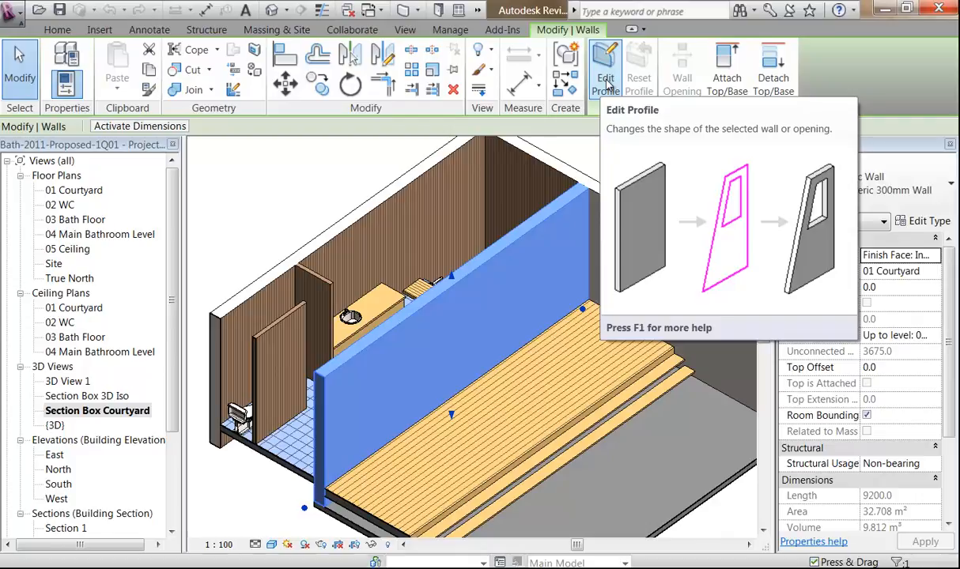
click(606, 83)
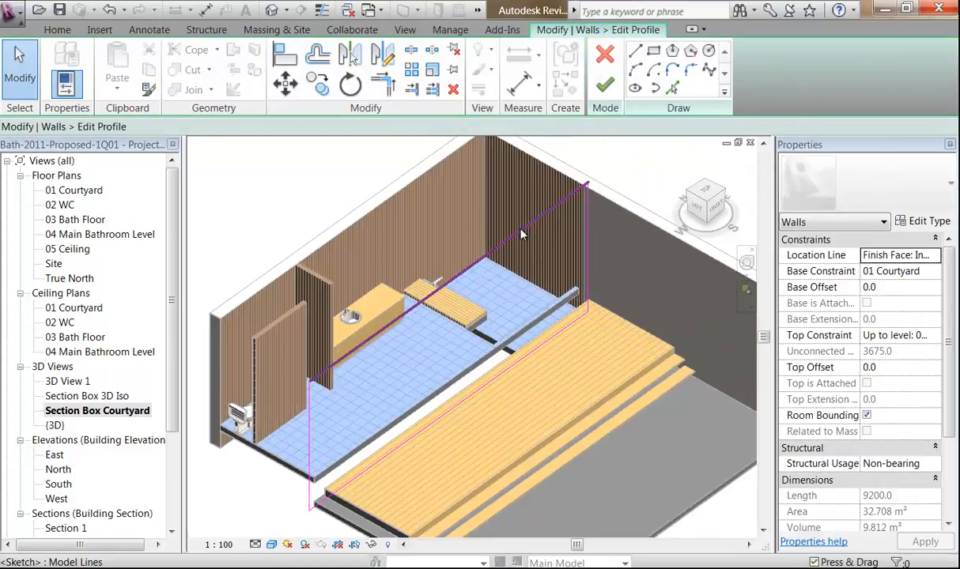
Step: Switch to the South elevation to work on the wall's profile sketch face-on
mouse_move(527, 307)
shift+middle_down()
mouse_move(491, 308)
mouse_move(479, 258)
shift+middle_up()
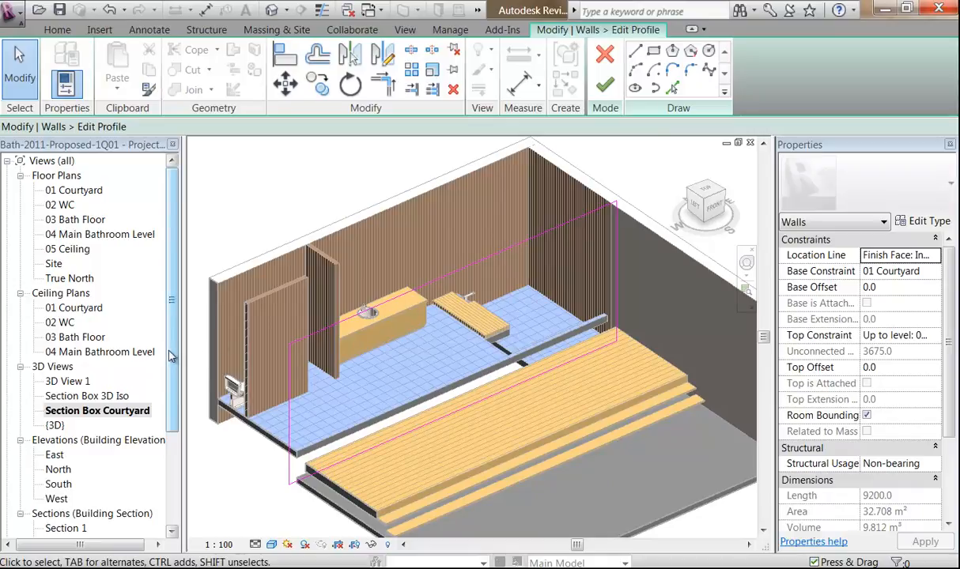
click(98, 410)
scroll(113, 433, down, 3)
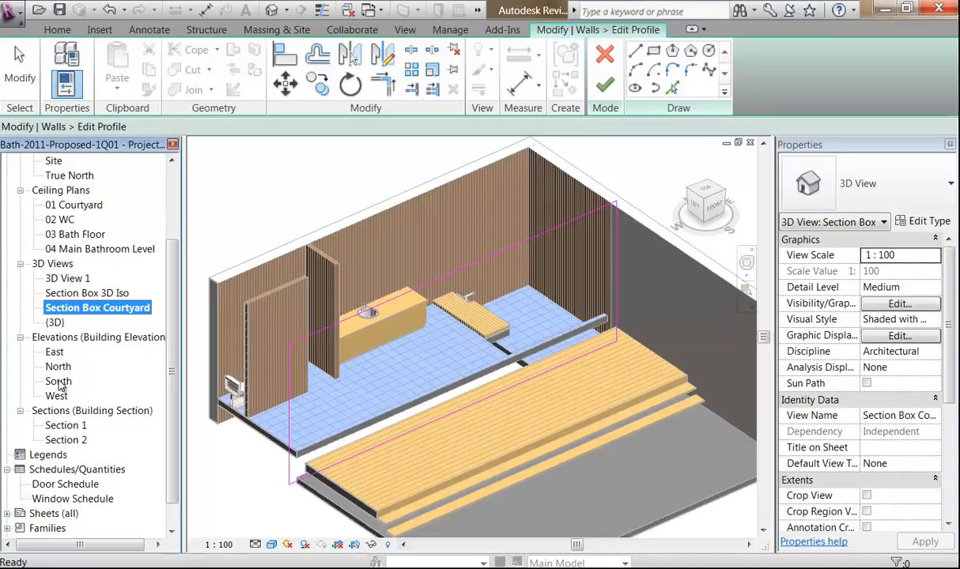
double_click(58, 381)
click(411, 365)
scroll(432, 346, up, 5)
scroll(432, 347, down, 3)
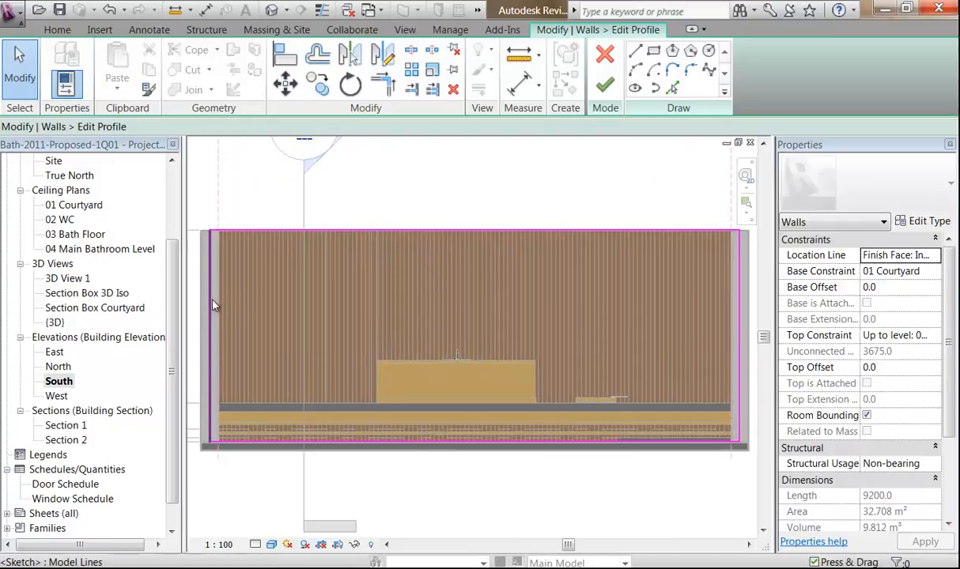
key(Tab)
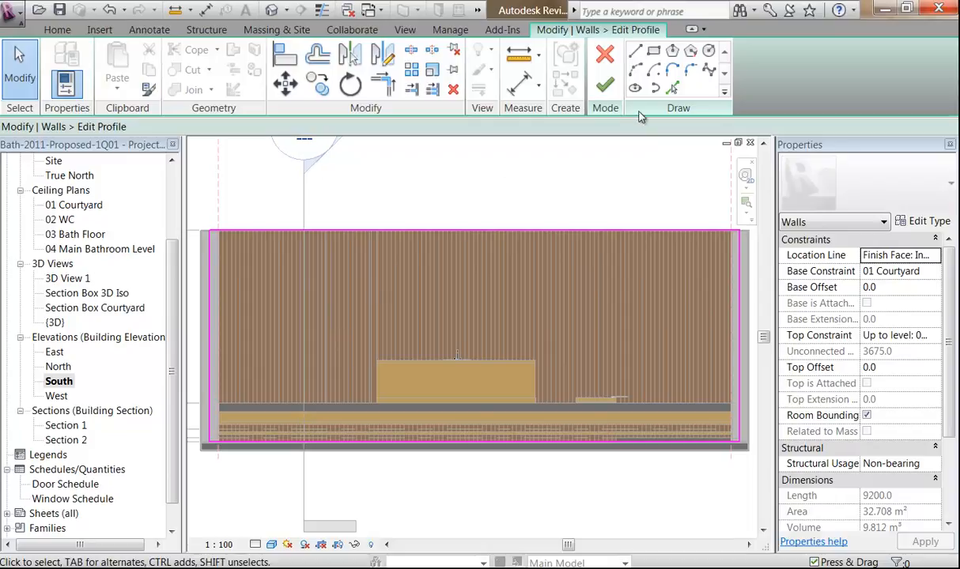
Step: Sketch a rectangular opening about 7800 by 2579 mm inside the wall profile, with its lower edge on the 04 Main Bathroom Level
click(654, 52)
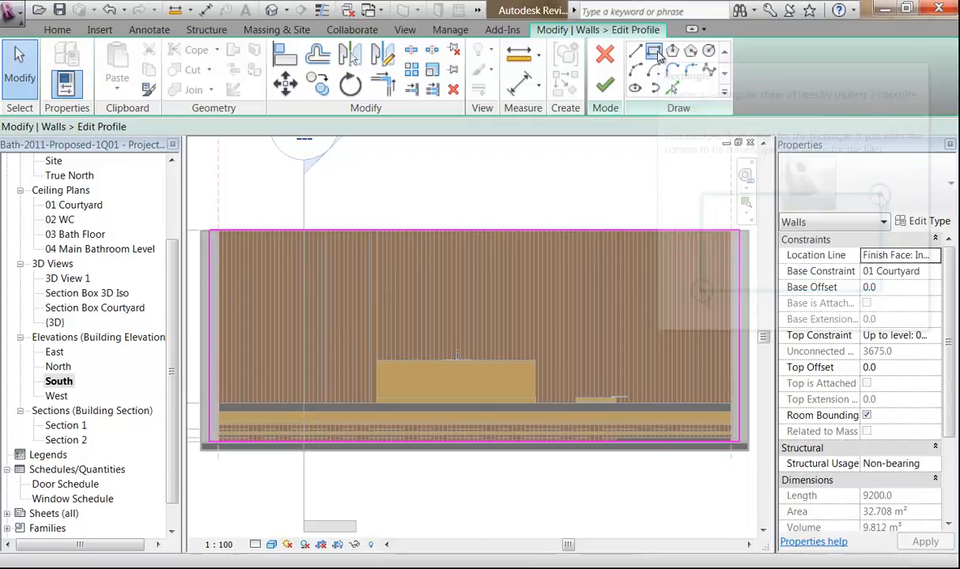
click(249, 255)
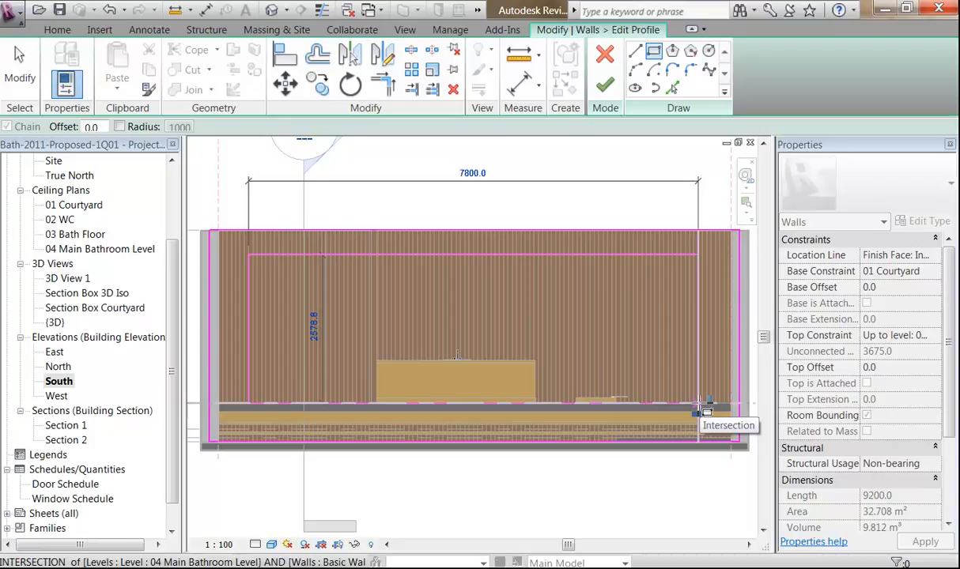
click(699, 405)
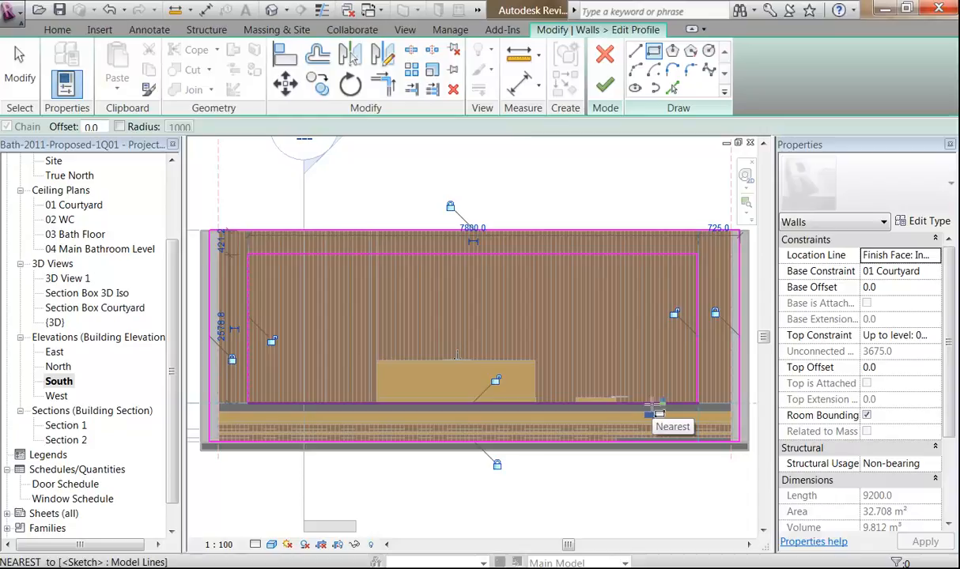
key(Escape)
key(Escape)
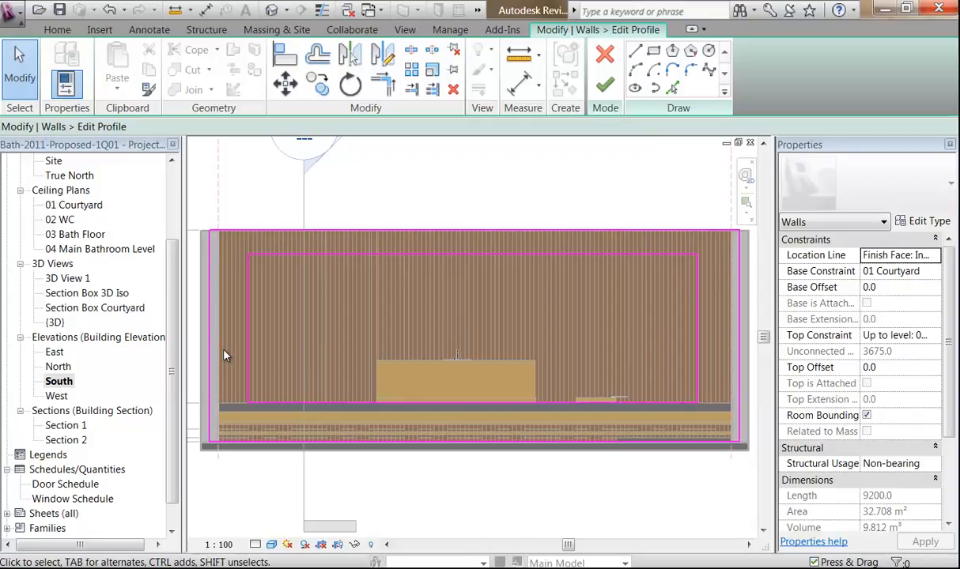
Step: Set both vertical sides of the opening 450 mm from the adjacent ends of the wall profile
click(248, 350)
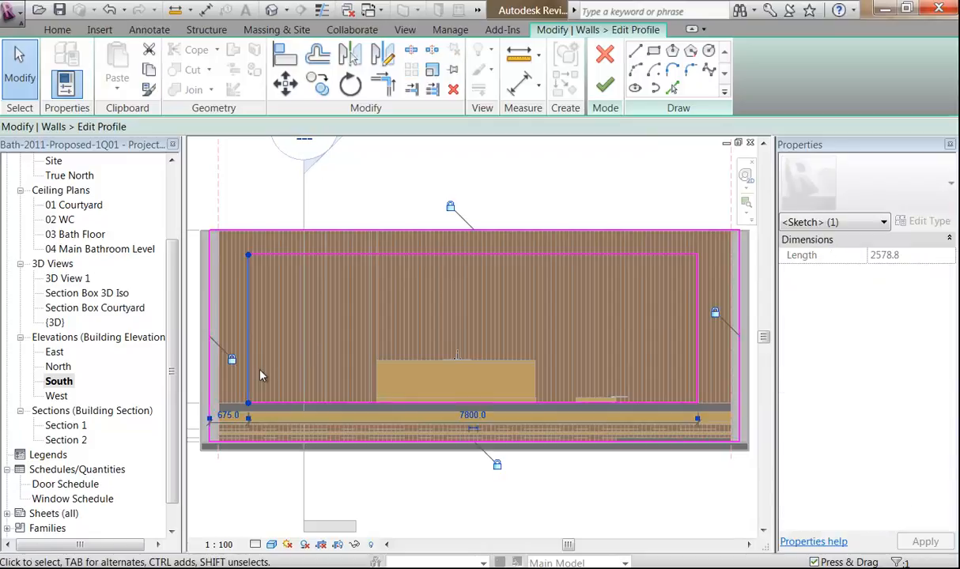
click(227, 416)
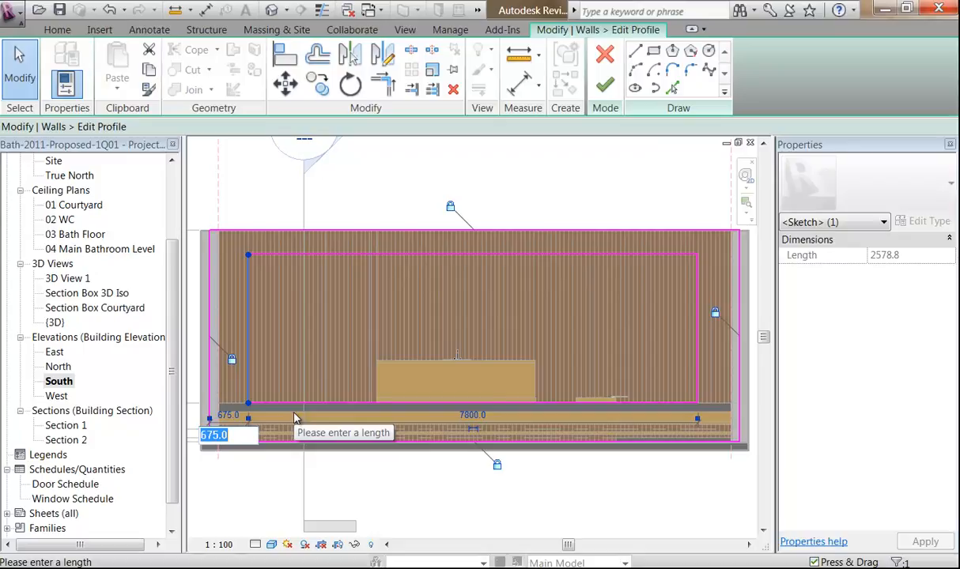
key(BackSpace)
text(450)
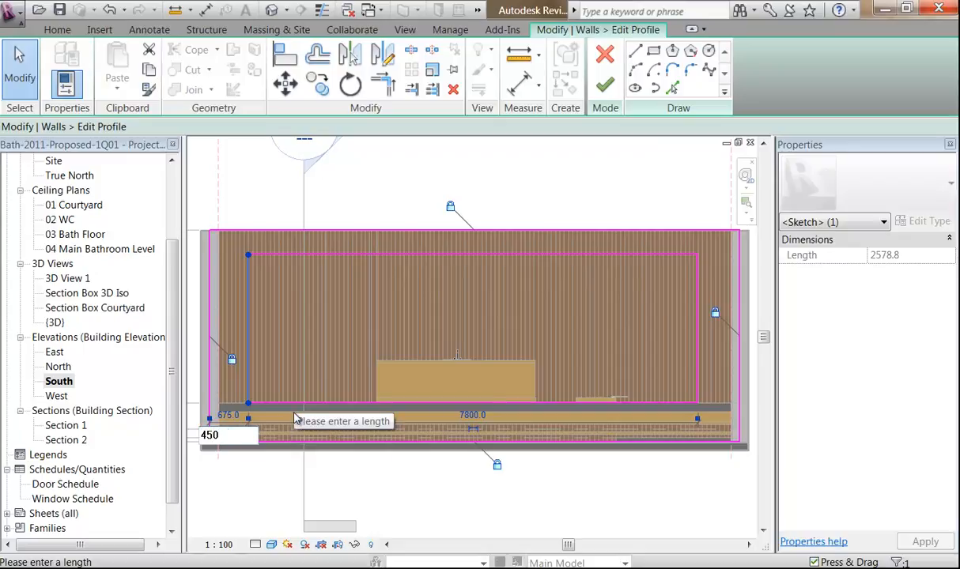
key(Return)
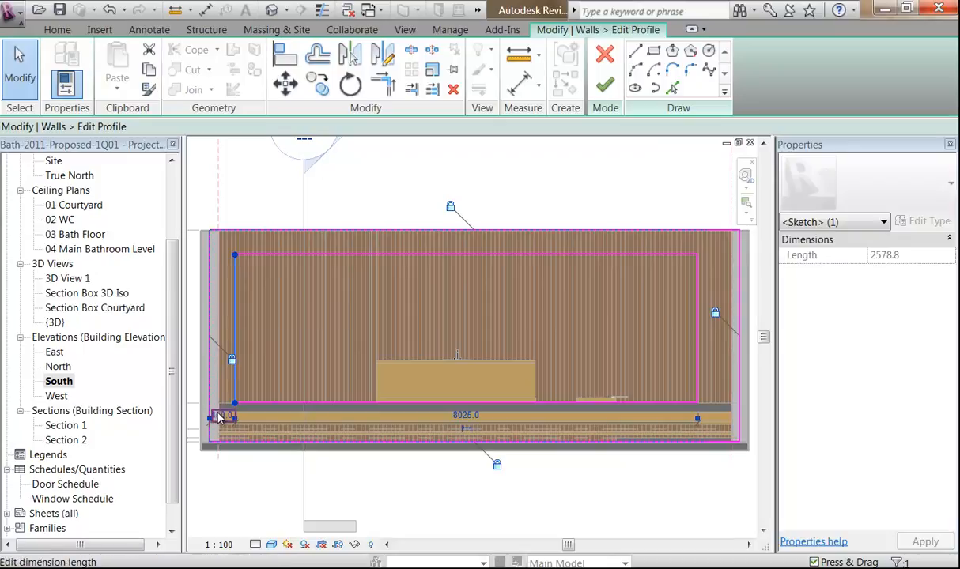
click(697, 378)
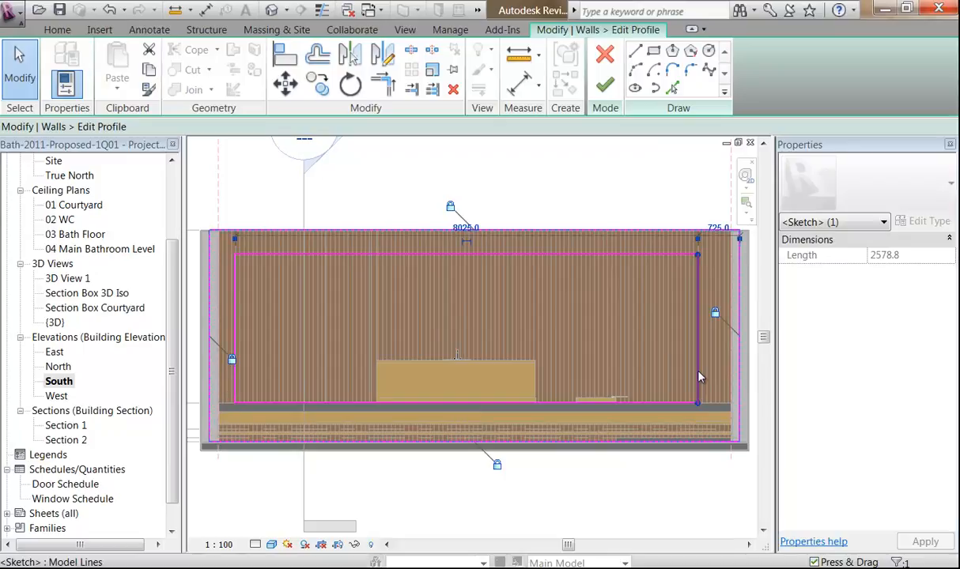
click(716, 237)
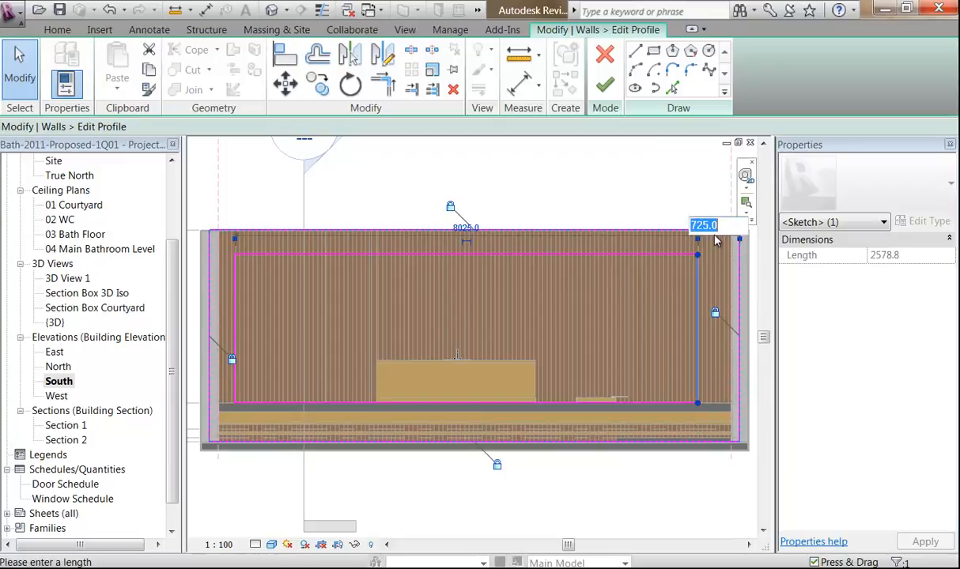
text(450)
key(Return)
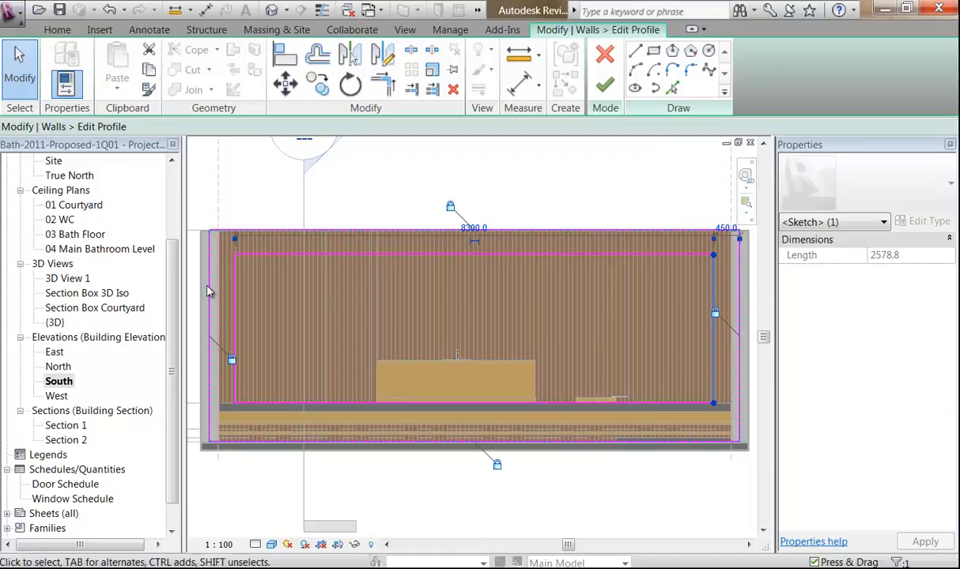
Step: Set the opening's height to 2700 mm by moving its upper edge
click(355, 258)
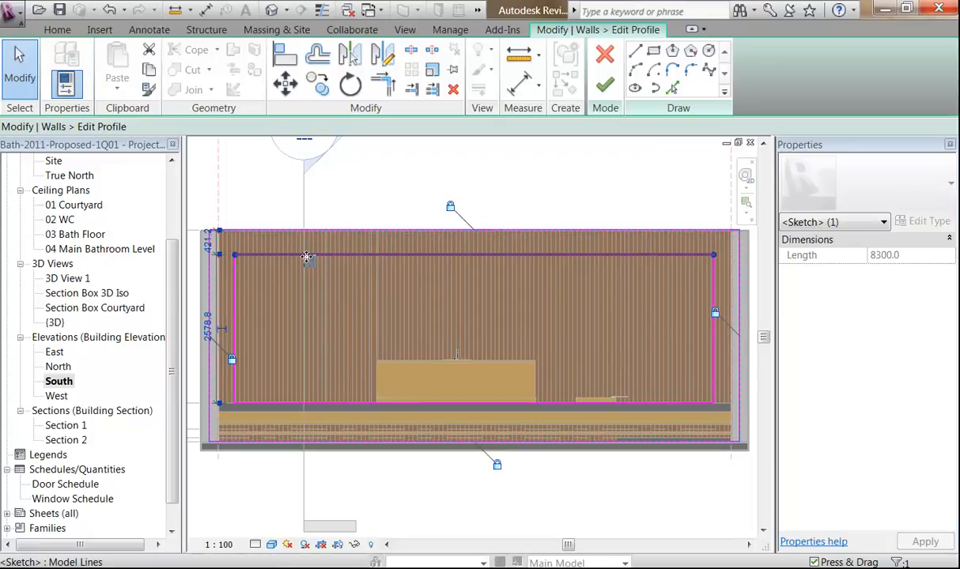
click(208, 326)
middle_drag(327, 345, 379, 342)
scroll(186, 270, up, 1)
middle_drag(236, 297, 230, 298)
scroll(225, 290, up, 1)
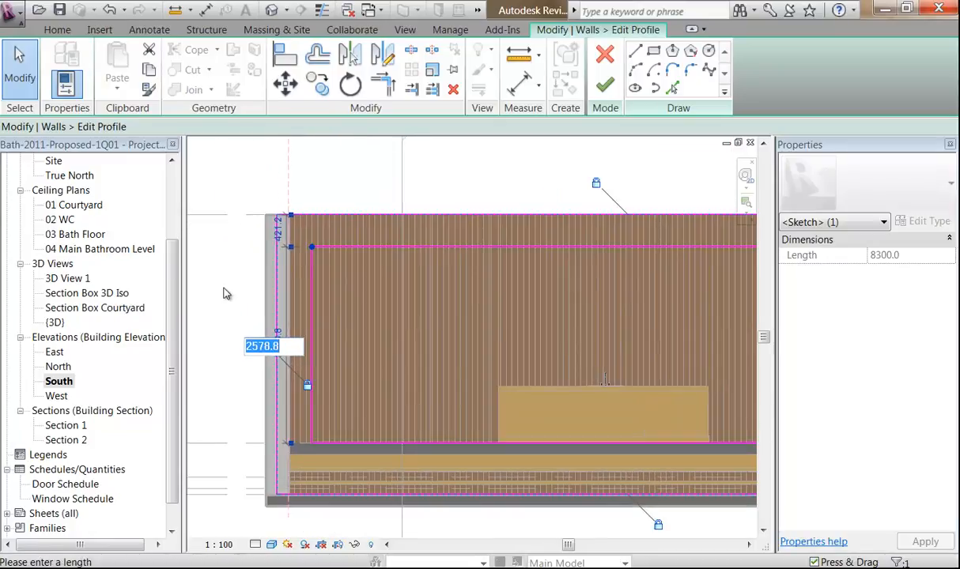
text(2700)
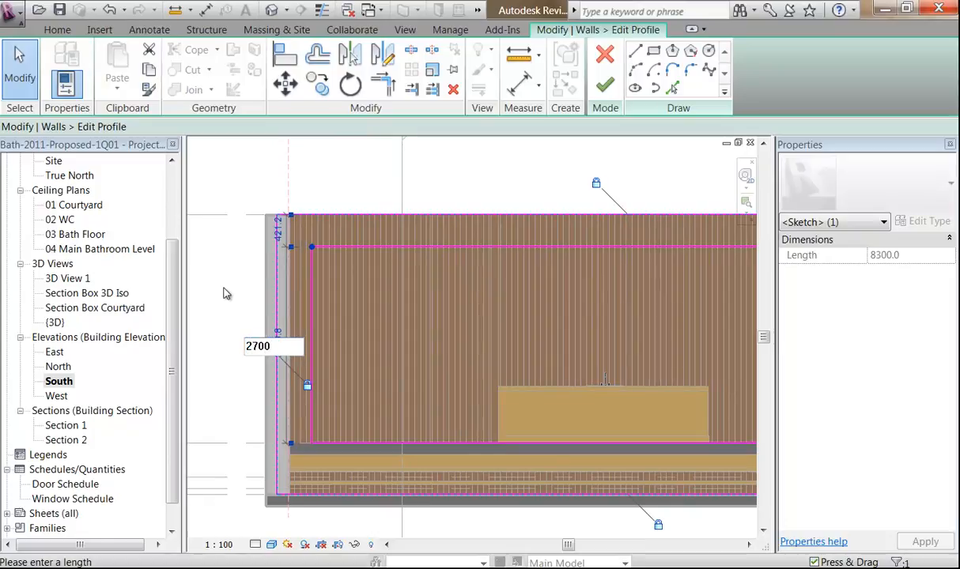
key(Return)
Step: Finish the wall profile edit and view the resulting opening in the Section Box Courtyard 3D view
scroll(453, 318, down, 1)
mouse_move(454, 318)
middle_down()
mouse_move(385, 329)
mouse_move(352, 318)
middle_up()
scroll(373, 319, down, 1)
scroll(353, 323, down, 1)
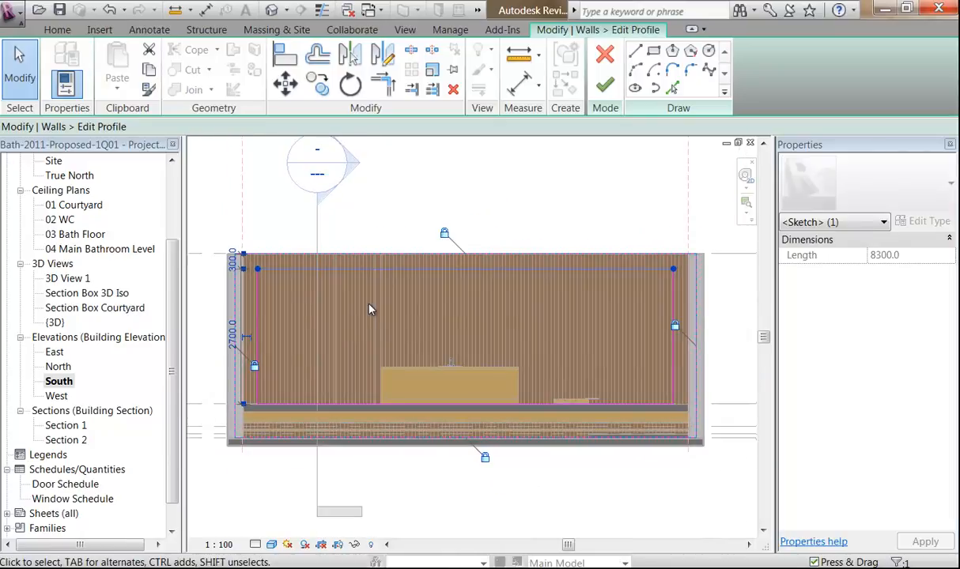
click(606, 86)
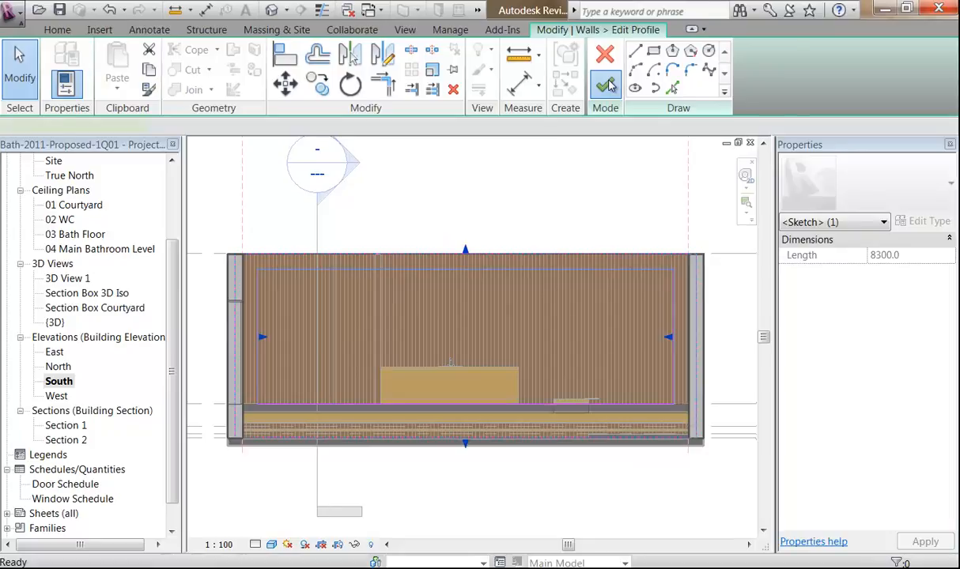
double_click(98, 308)
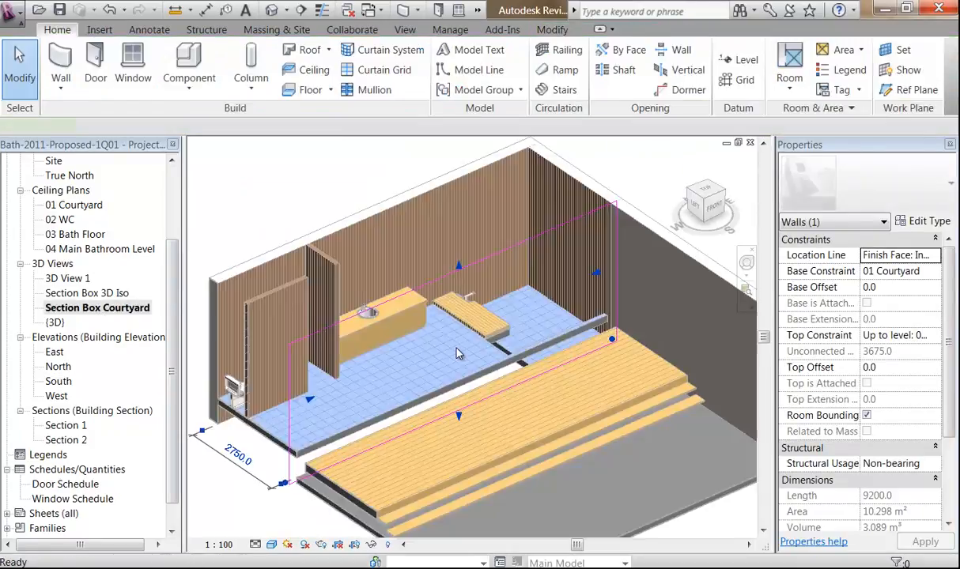
click(256, 215)
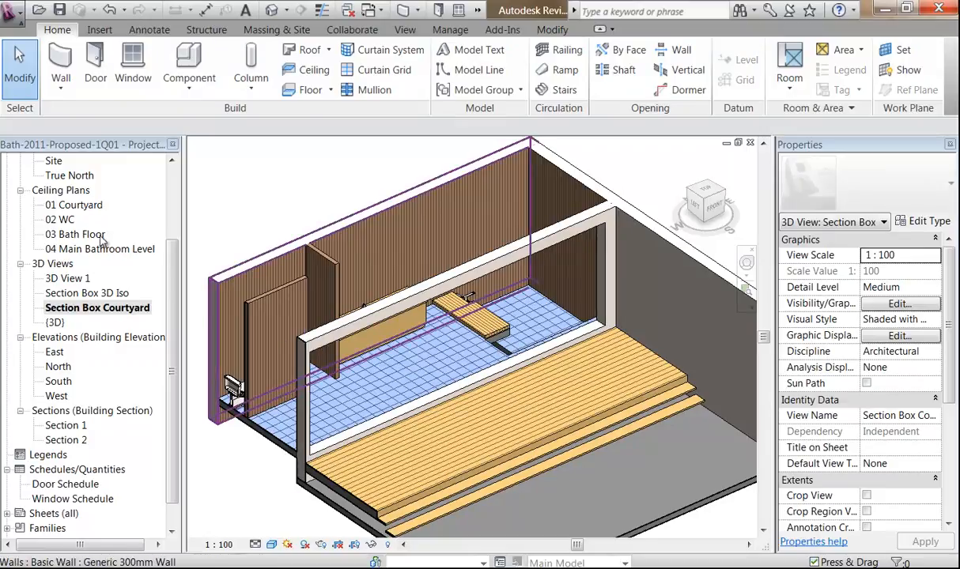
Step: Open the 04 Main Bathroom Level floor plan around the wall opening between bathroom and deck
drag(172, 275, 166, 207)
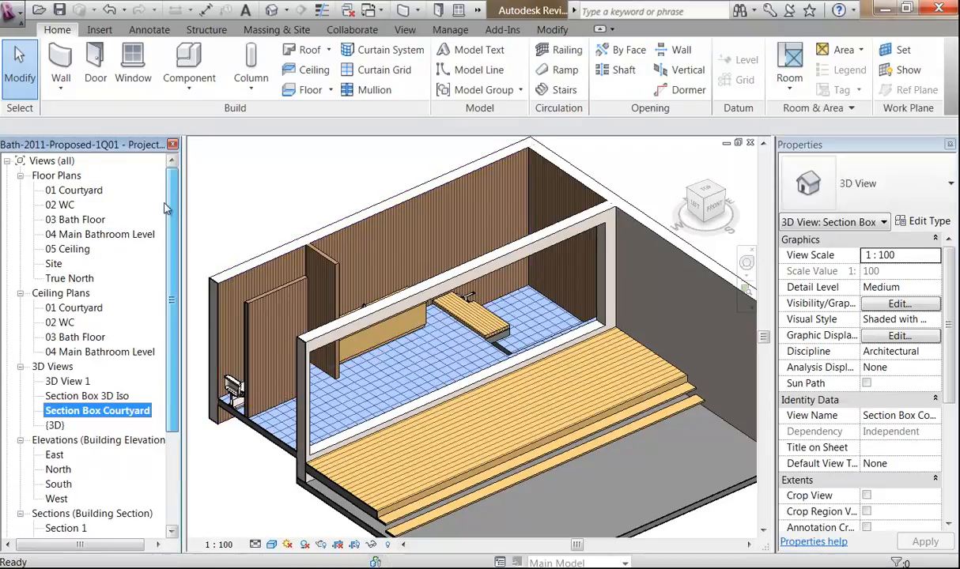
double_click(102, 235)
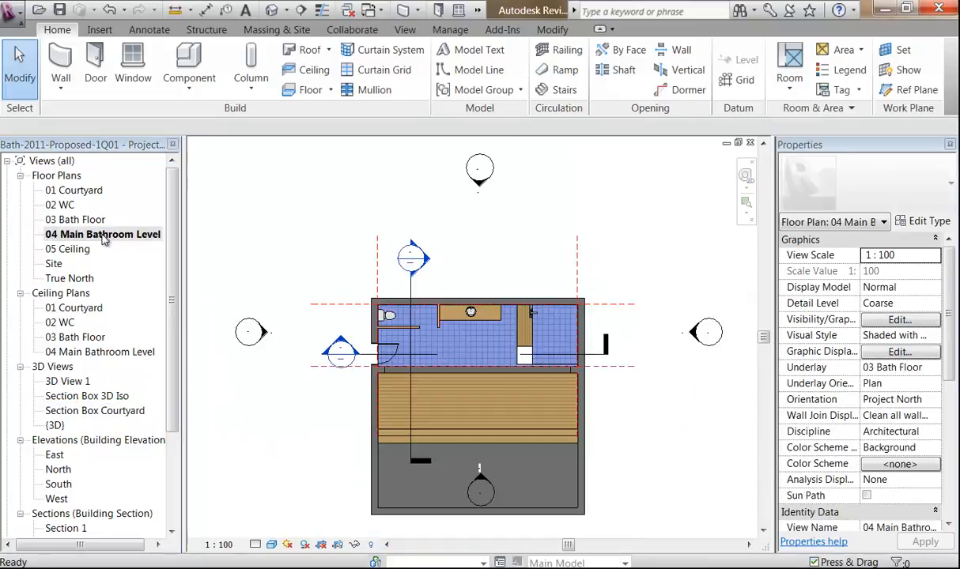
scroll(439, 391, up, 4)
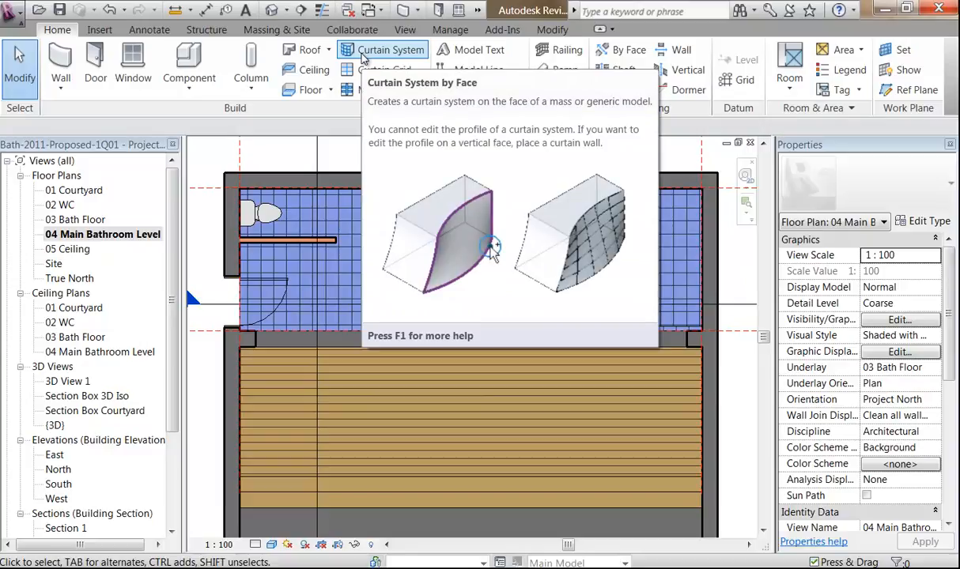
Step: Start a new wall using the Curtain Wall 6mm Thk Glazing type
click(61, 60)
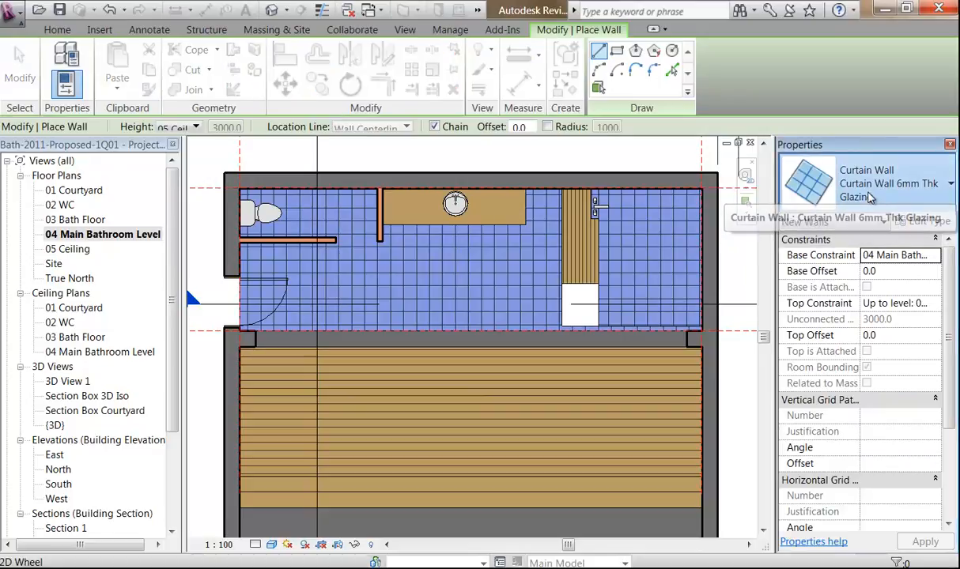
click(869, 197)
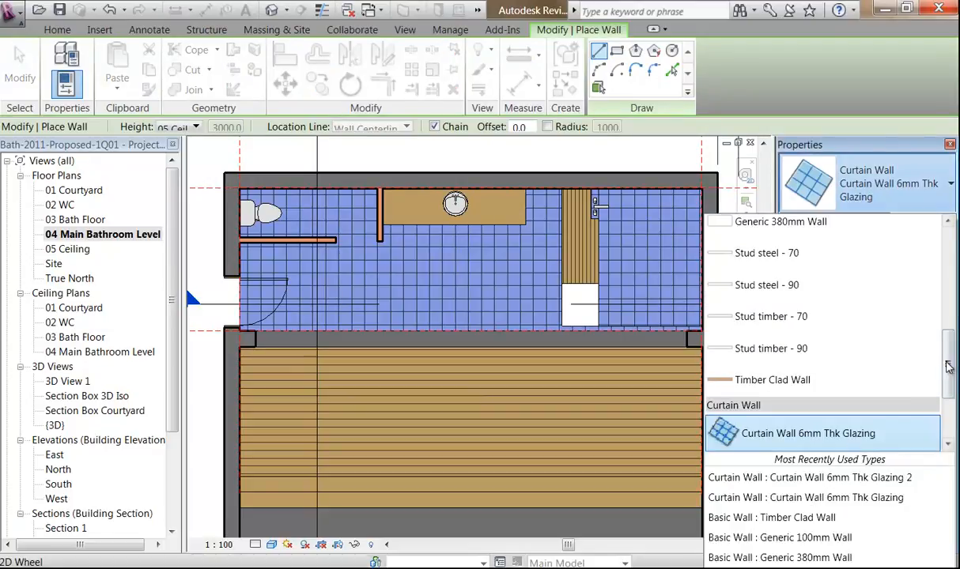
drag(949, 366, 954, 403)
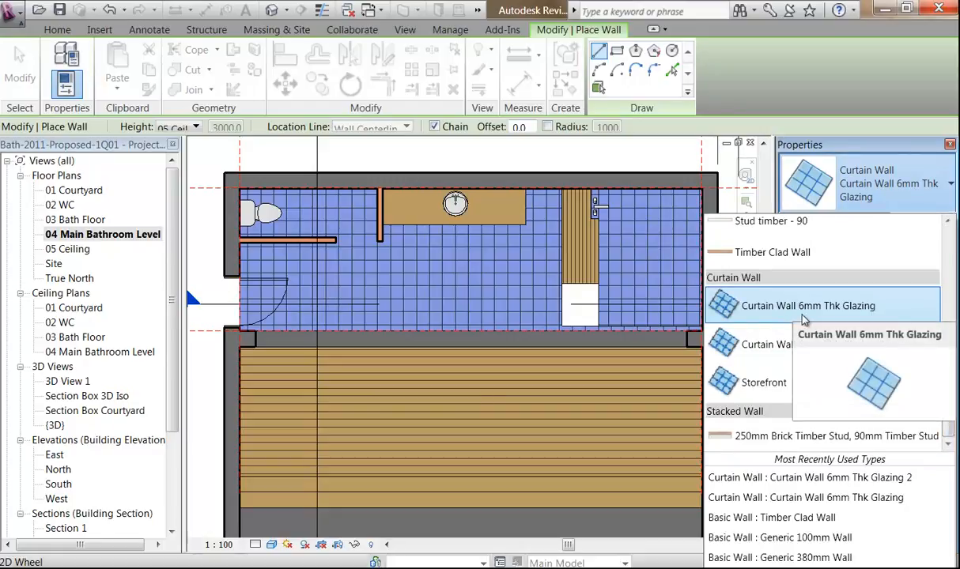
drag(946, 391, 953, 423)
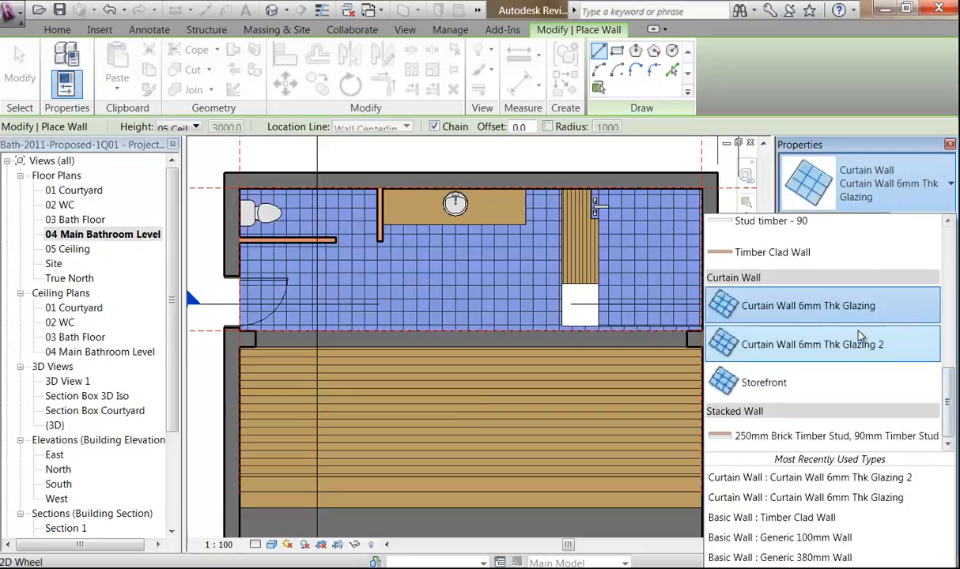
click(772, 316)
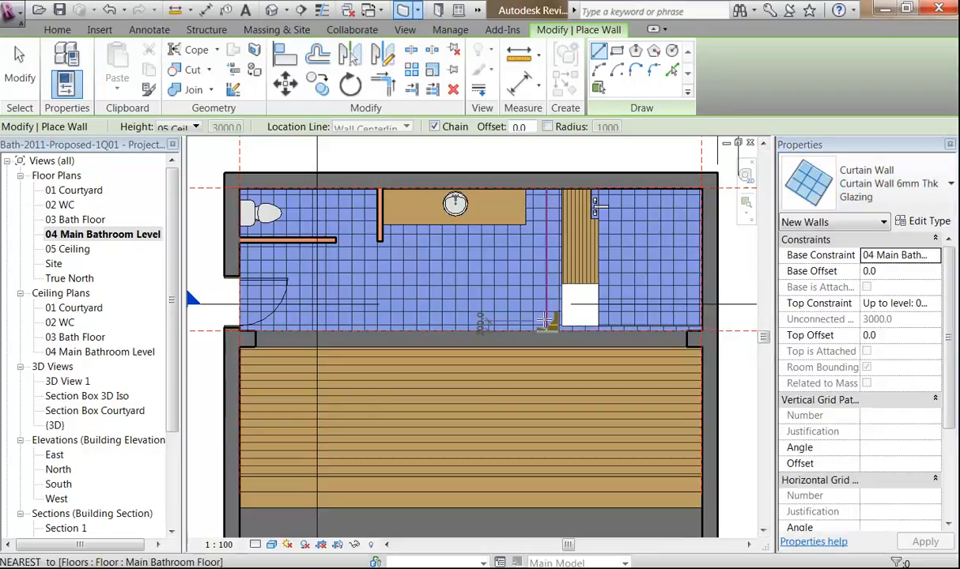
Step: Set the curtain wall type's vertical grid pattern layout to Fixed Number
click(923, 223)
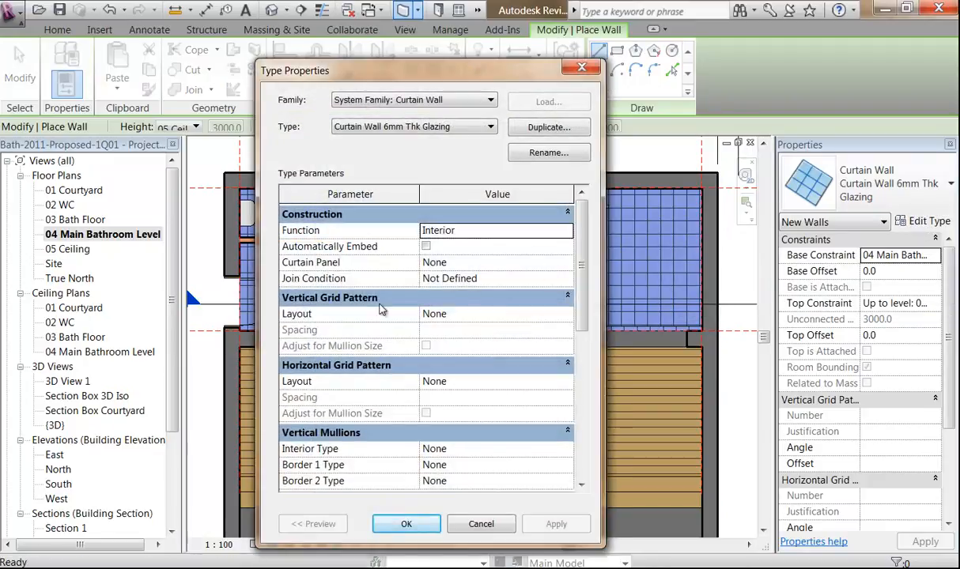
click(465, 314)
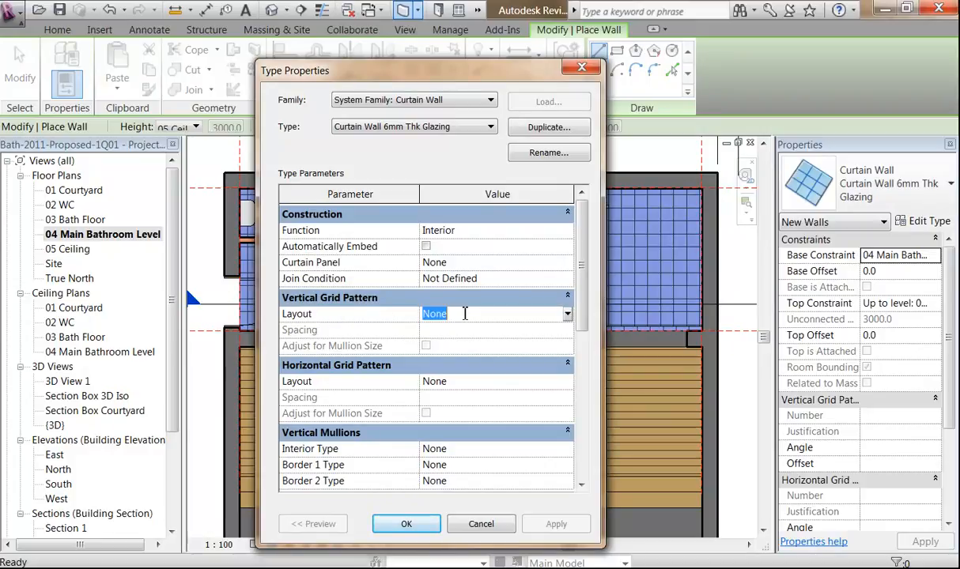
click(568, 316)
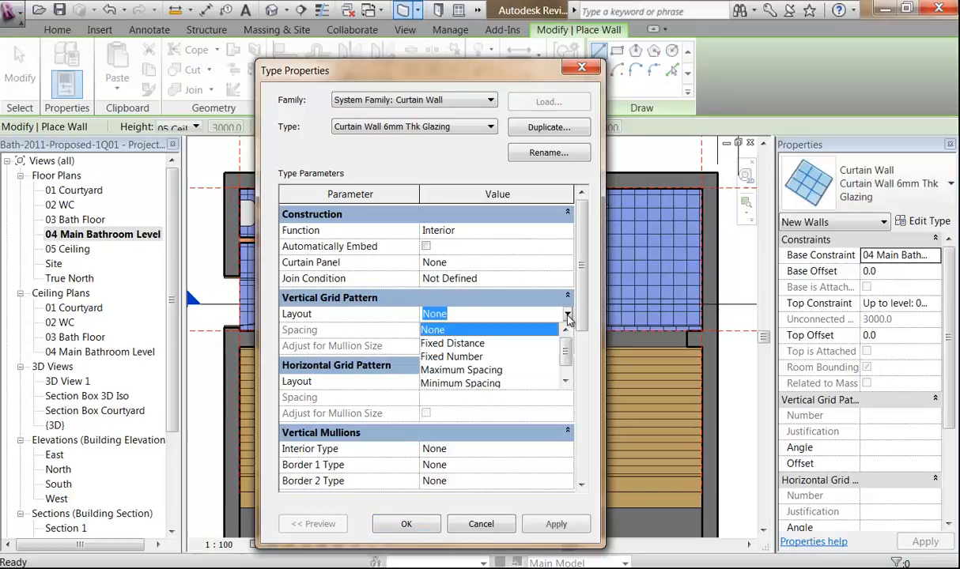
click(469, 356)
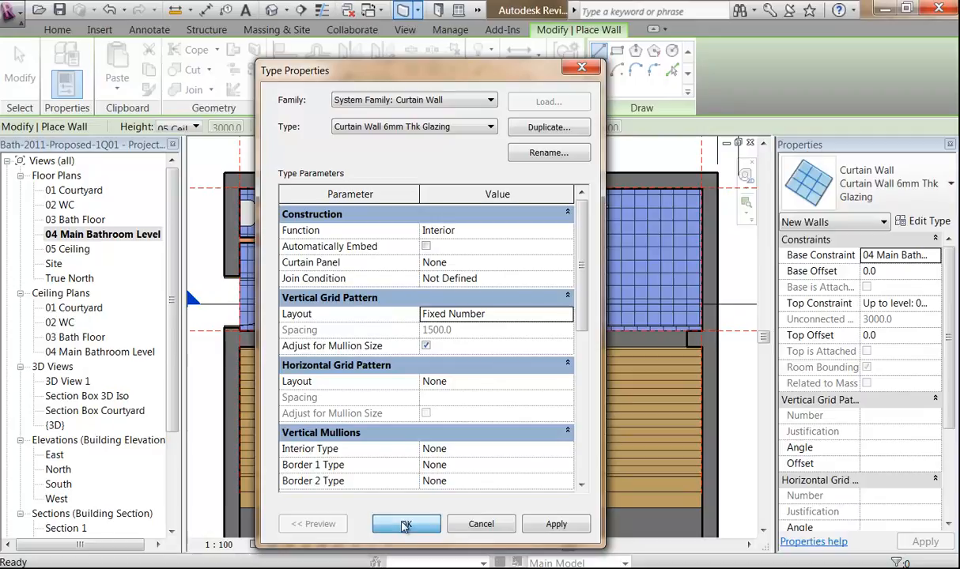
key(Return)
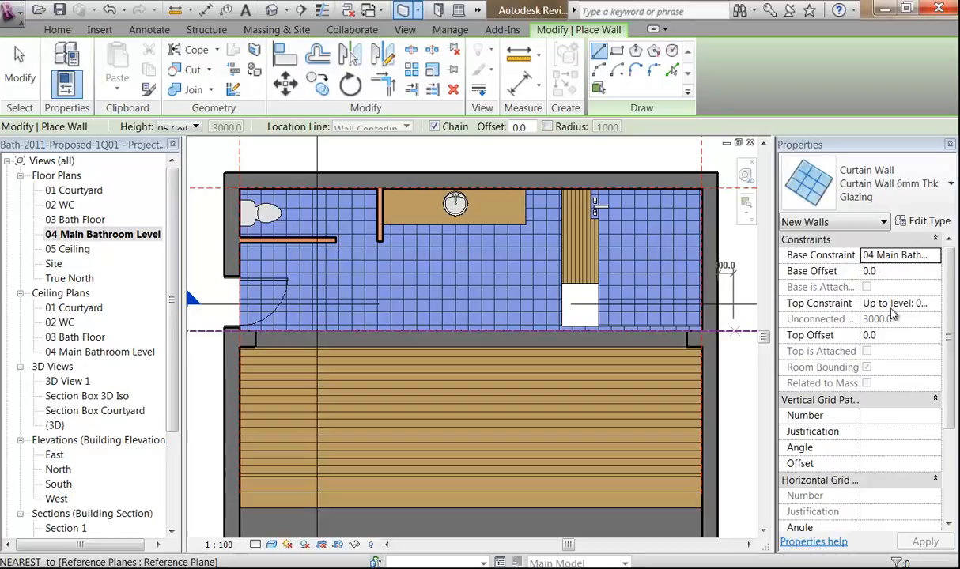
Step: Set the new curtain wall's top constraint to Unconnected, with an unconnected height of 2700
click(847, 300)
click(935, 304)
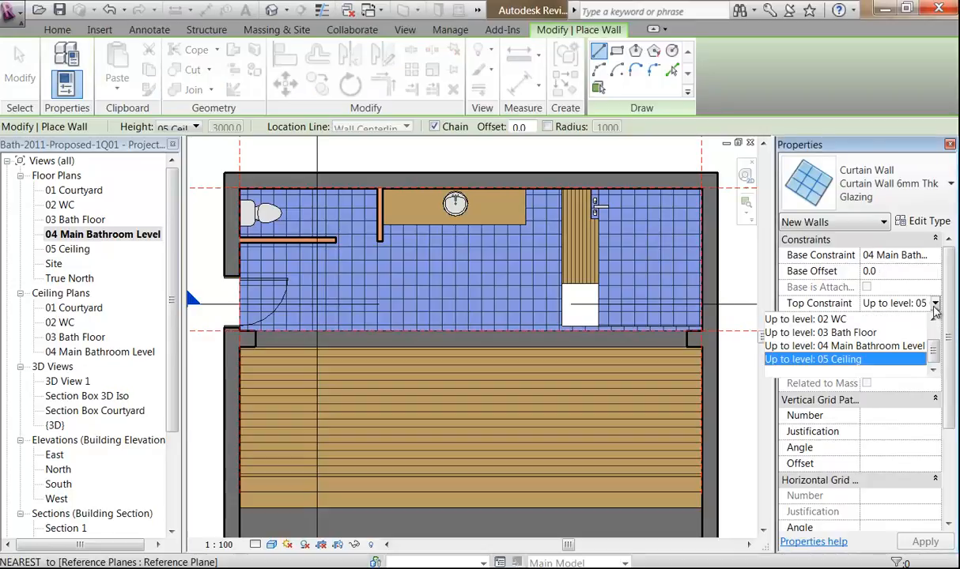
scroll(889, 339, up, 1)
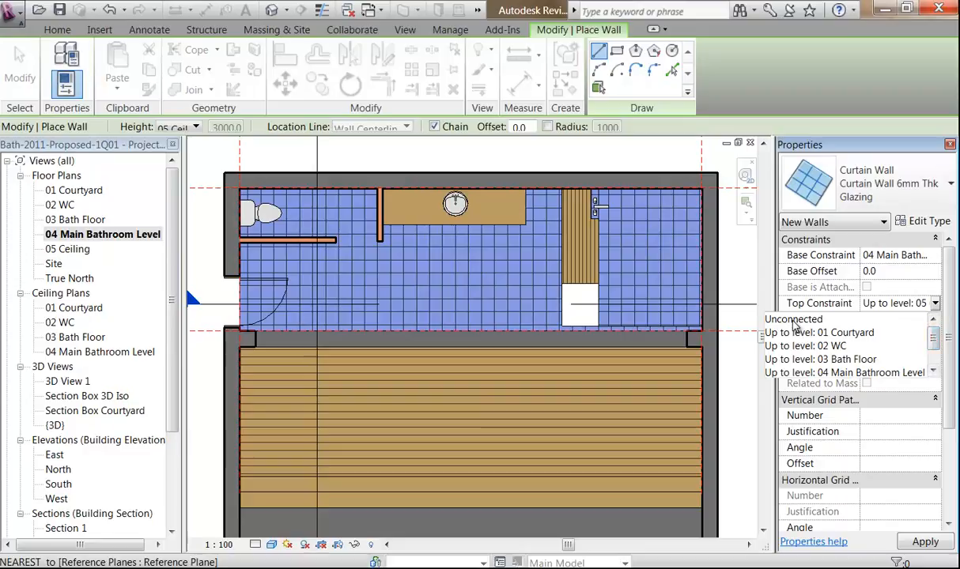
scroll(886, 343, down, 1)
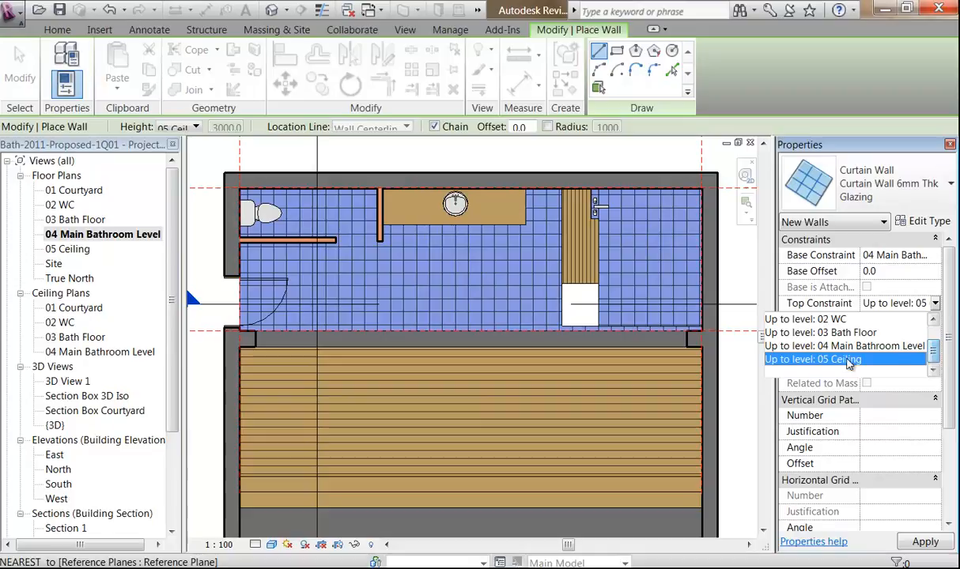
scroll(887, 346, up, 1)
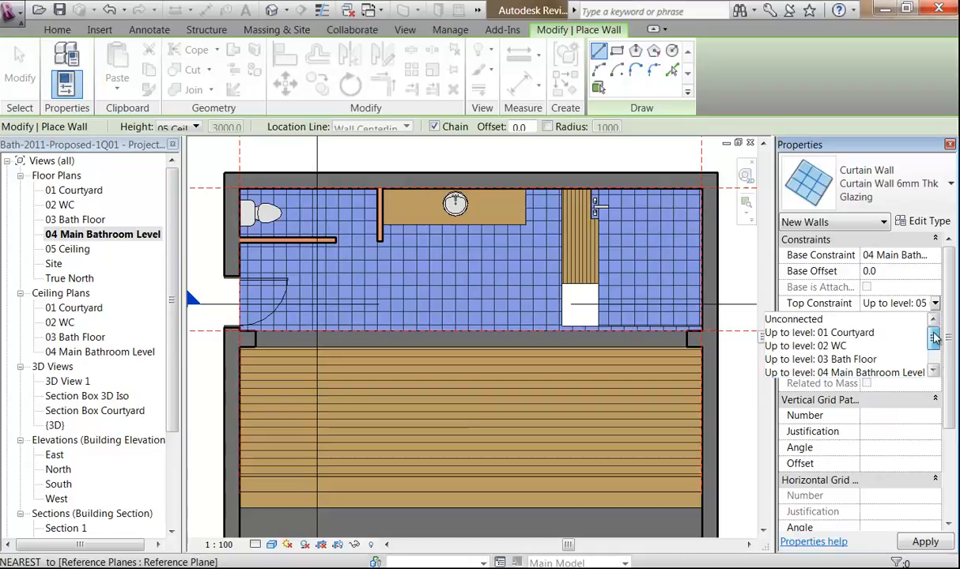
click(818, 320)
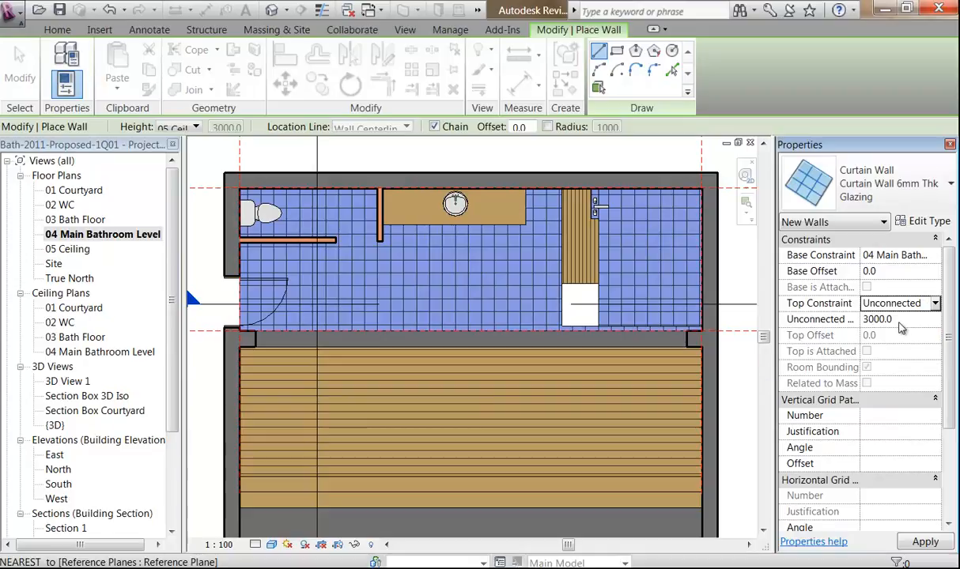
click(869, 318)
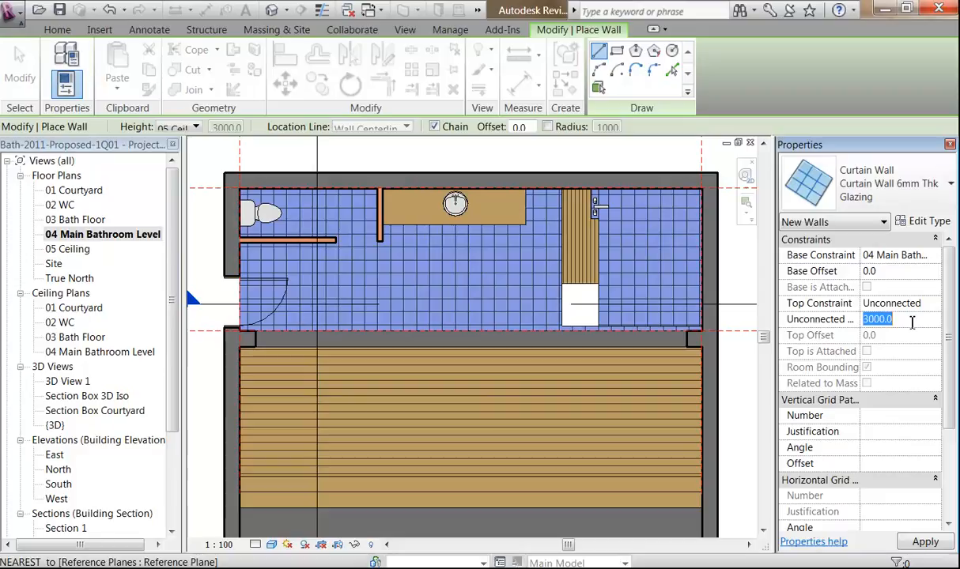
text(2700)
key(Return)
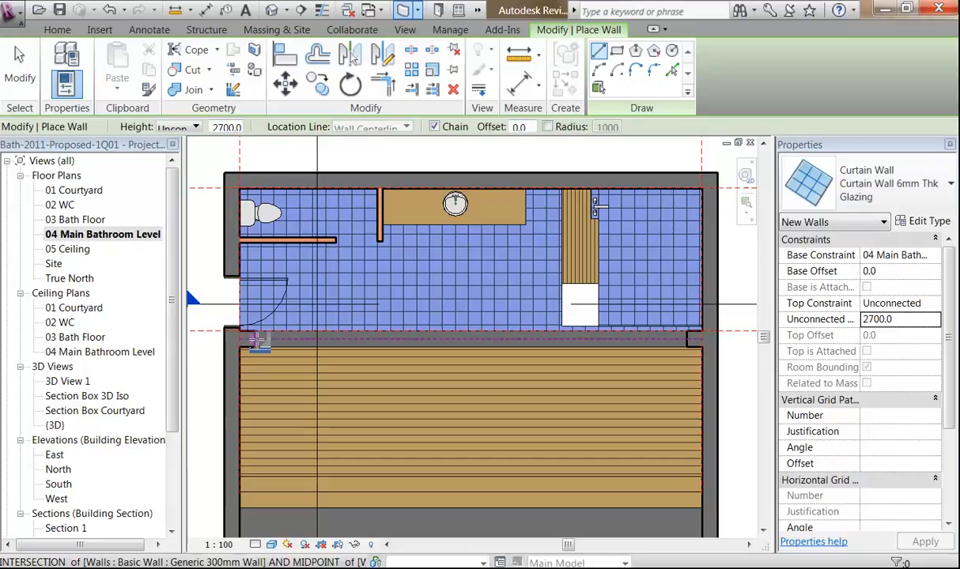
Step: Draw the curtain wall along the centreline of the existing wall, spanning the opening from jamb to jamb and keeping the default orientation
click(688, 339)
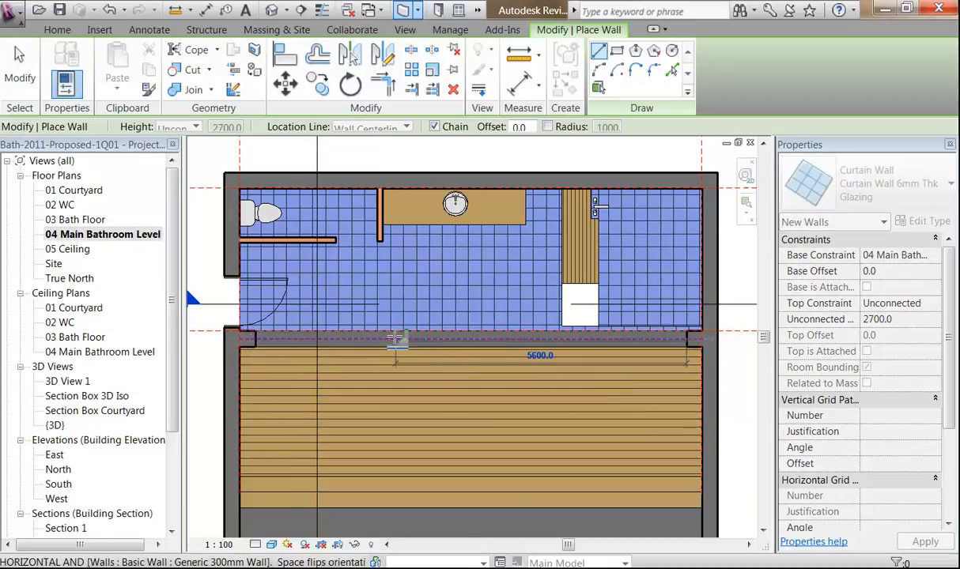
scroll(388, 338, up, 3)
middle_drag(392, 340, 468, 332)
scroll(396, 336, up, 3)
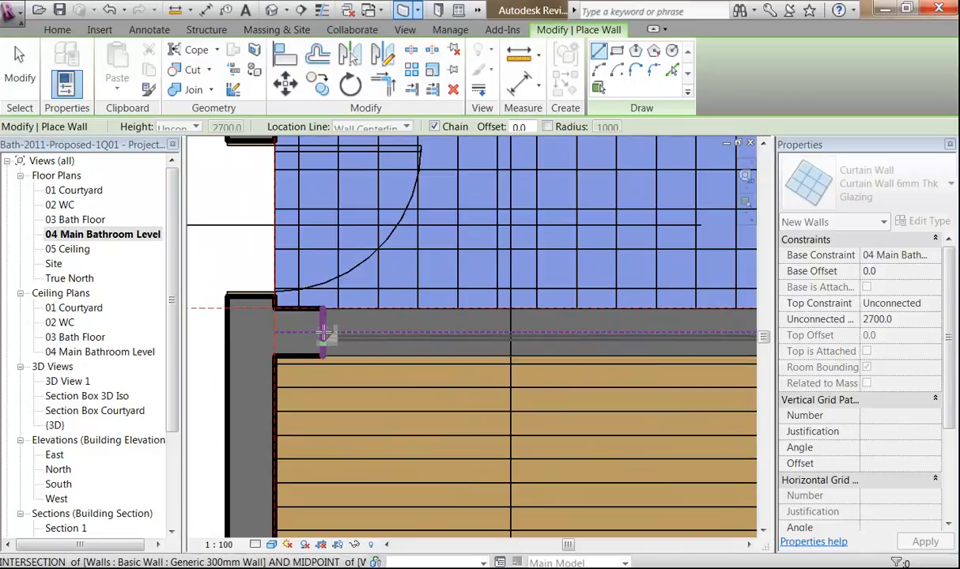
scroll(323, 334, up, 4)
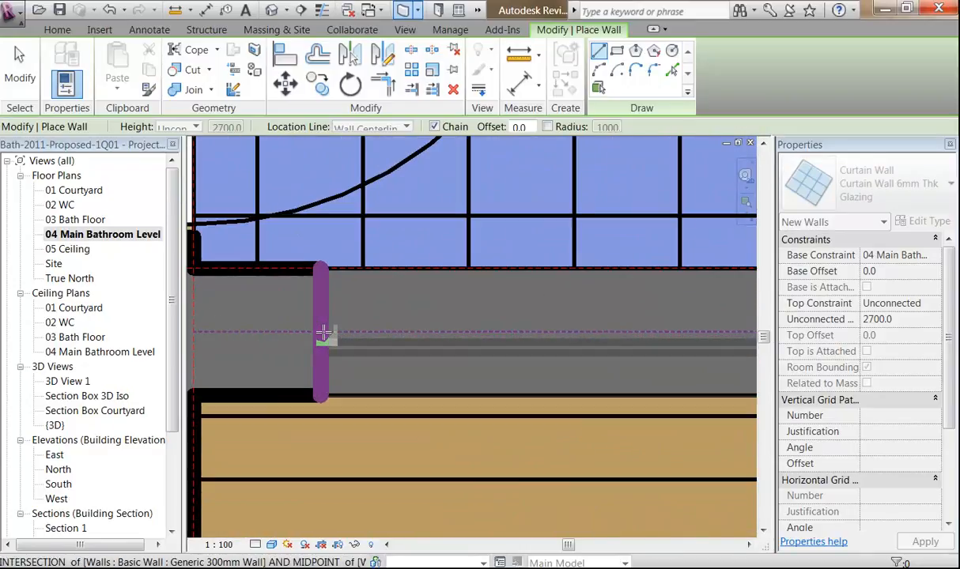
scroll(324, 334, up, 1)
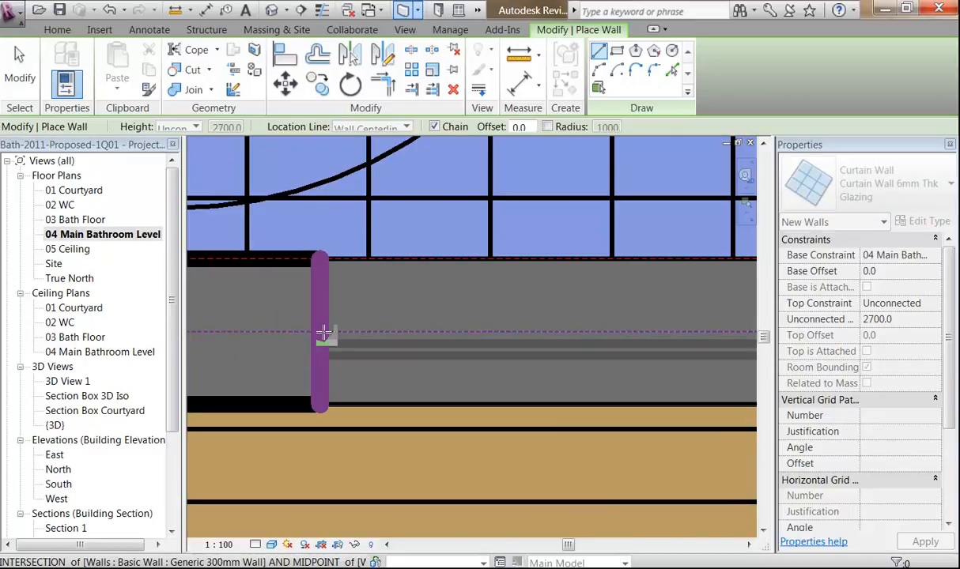
key(space)
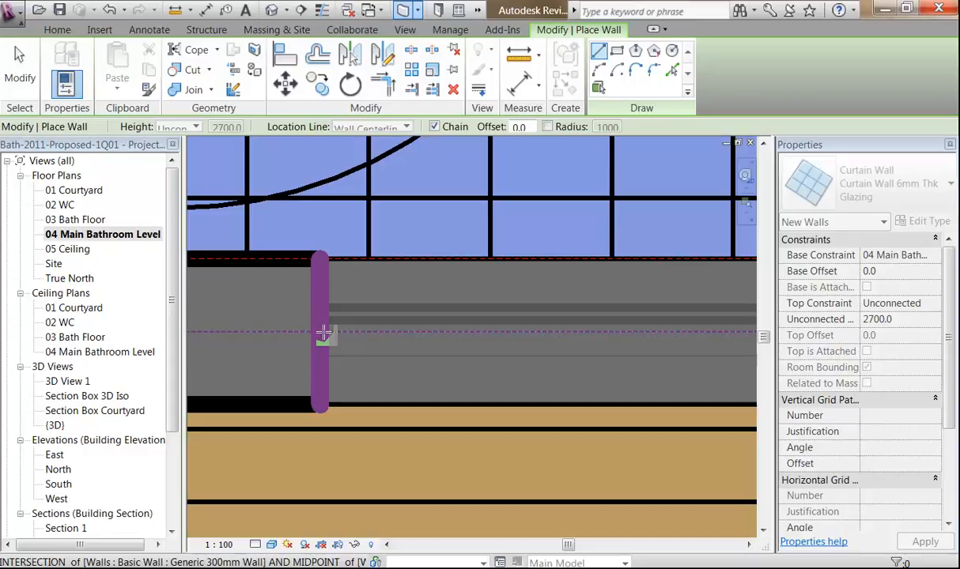
key(space)
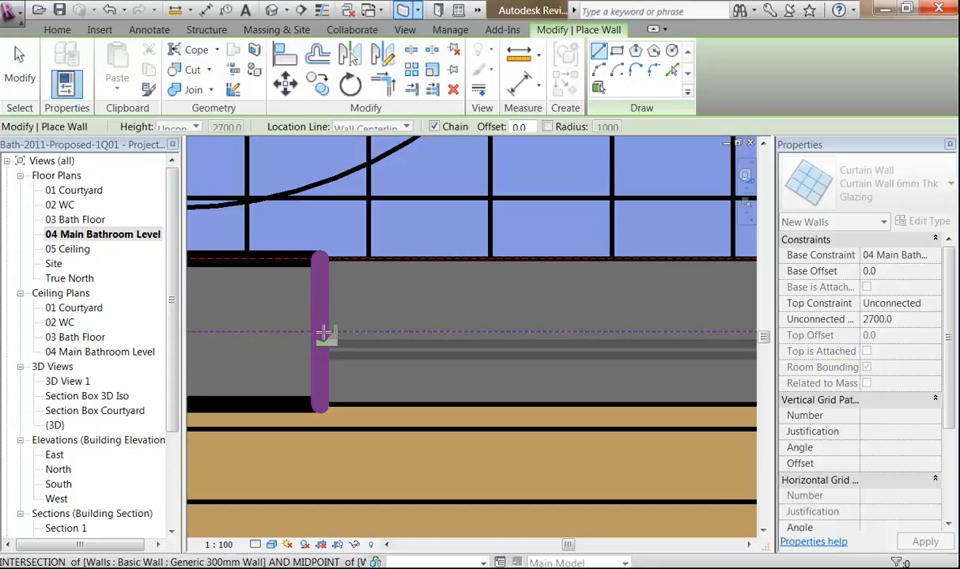
click(324, 333)
scroll(332, 332, down, 5)
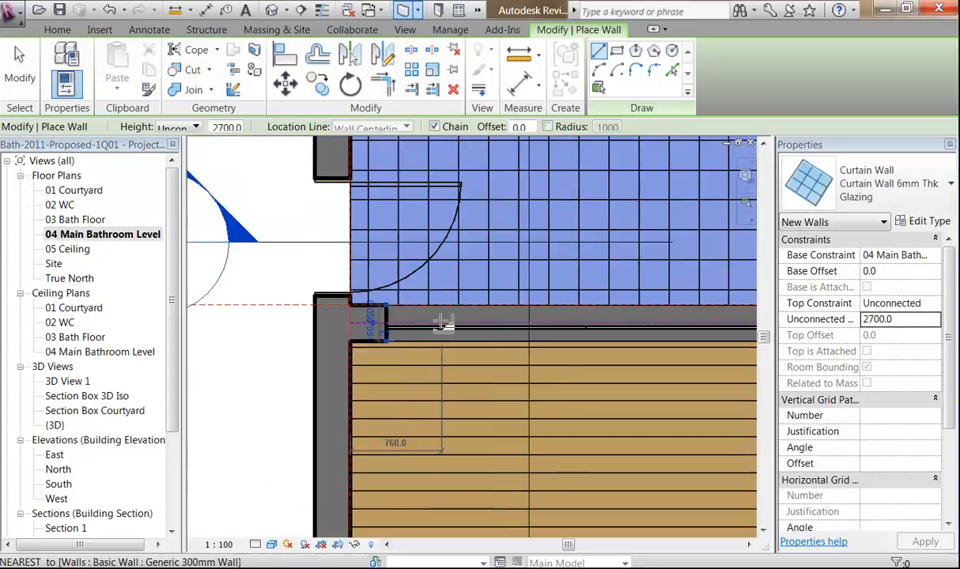
scroll(506, 348, up, 5)
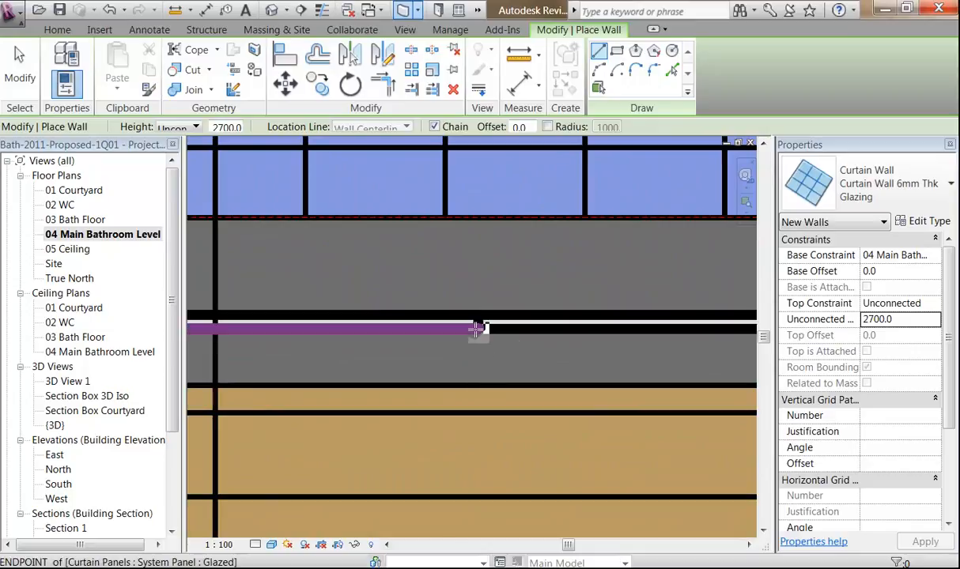
Step: Open the Section Box Courtyard 3D view and examine the curtain wall placed in the opening
double_click(66, 412)
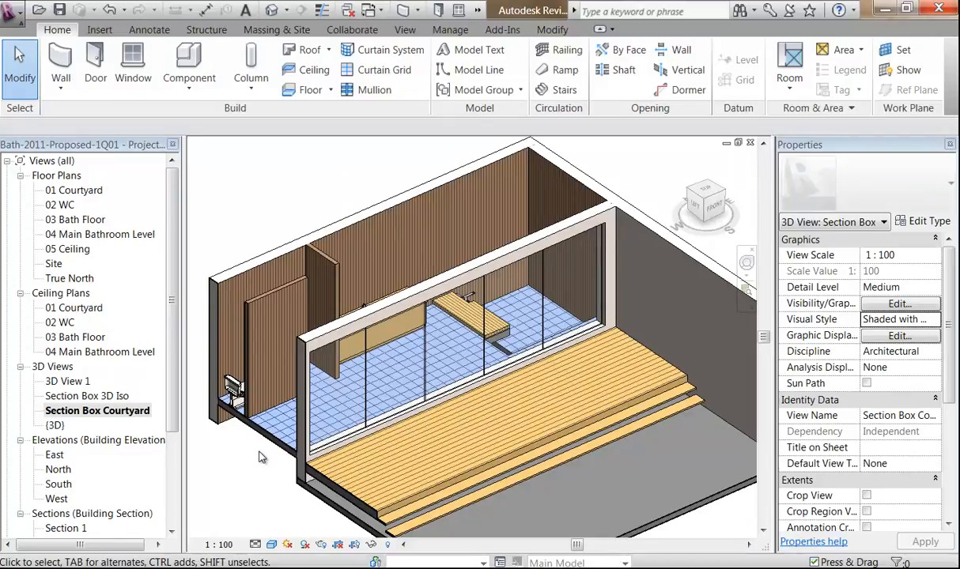
scroll(261, 457, up, 2)
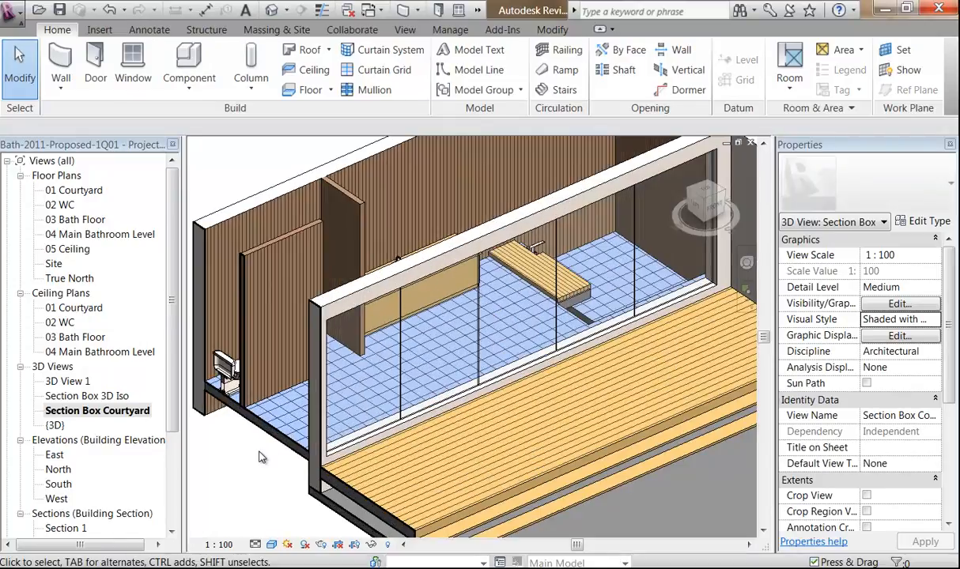
scroll(267, 457, down, 1)
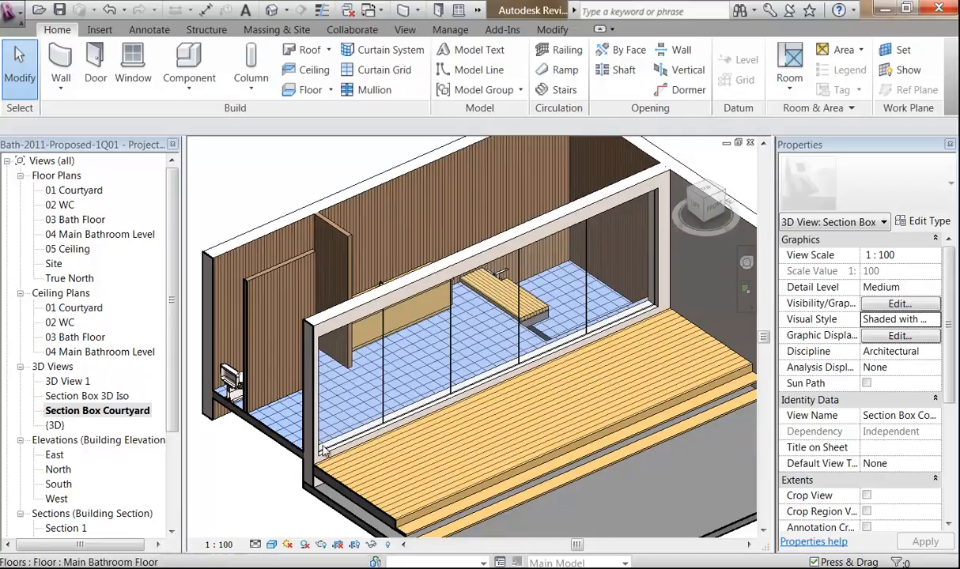
scroll(418, 403, up, 2)
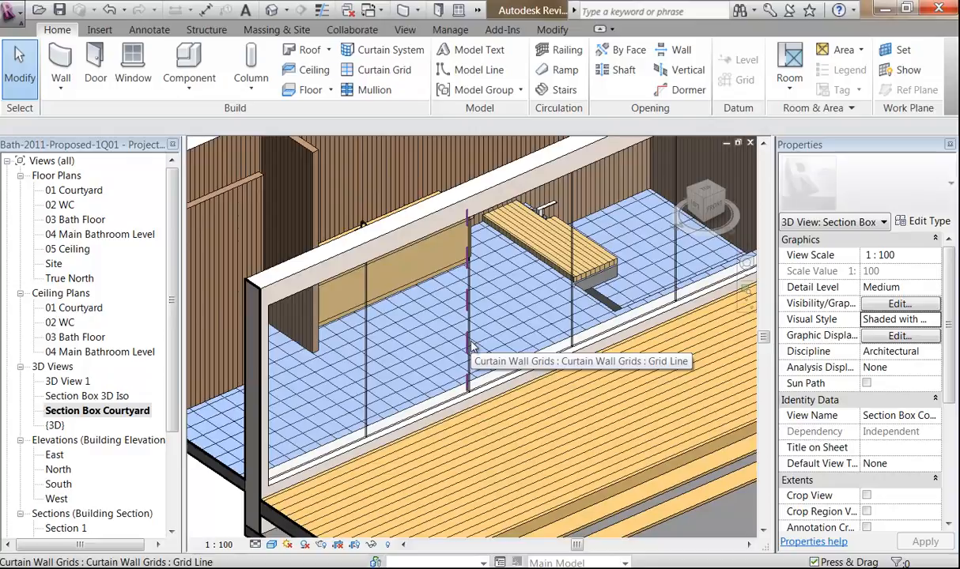
Step: Select the middle glazed system panel of the curtain wall, cycling past the overlapping grid line
scroll(466, 324, up, 2)
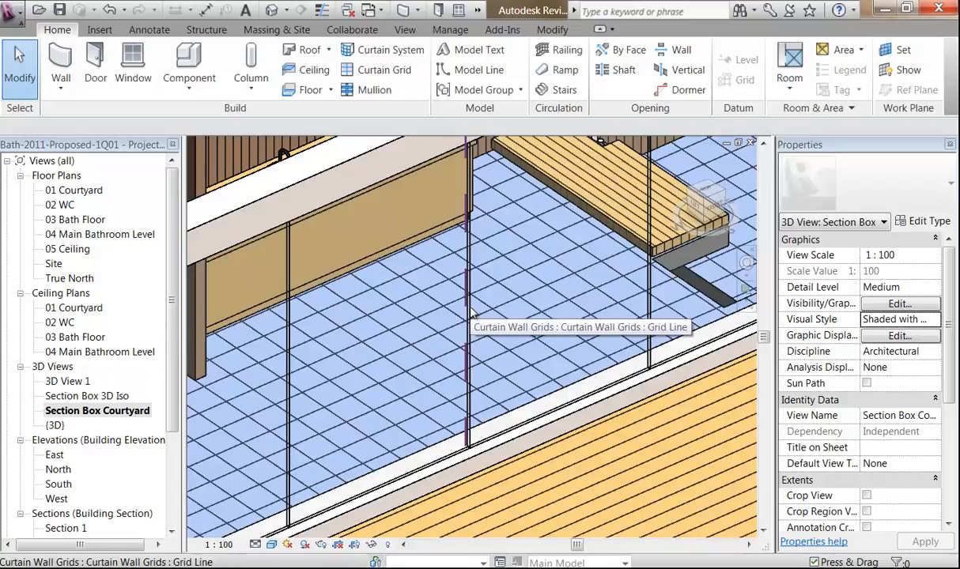
key(Tab)
key(Tab)
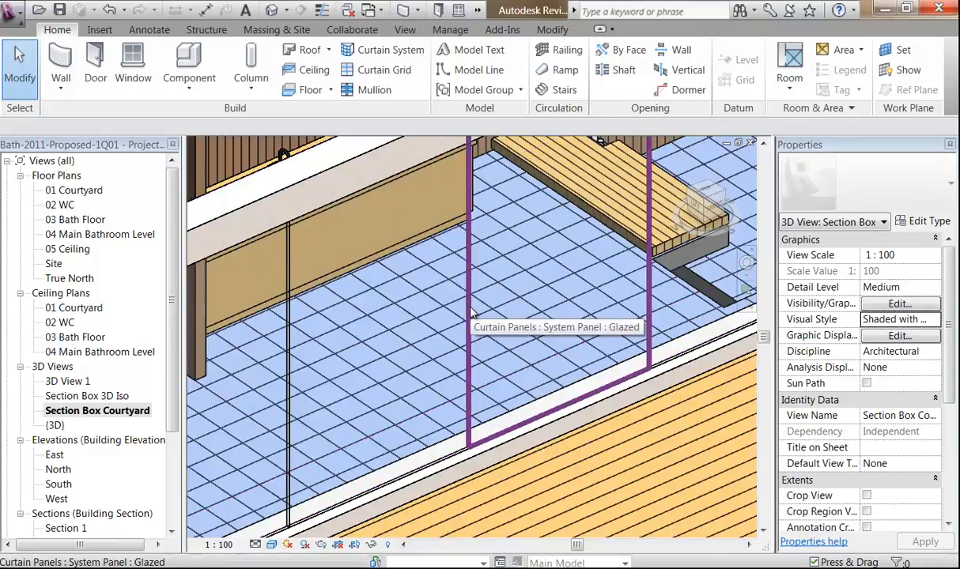
click(471, 313)
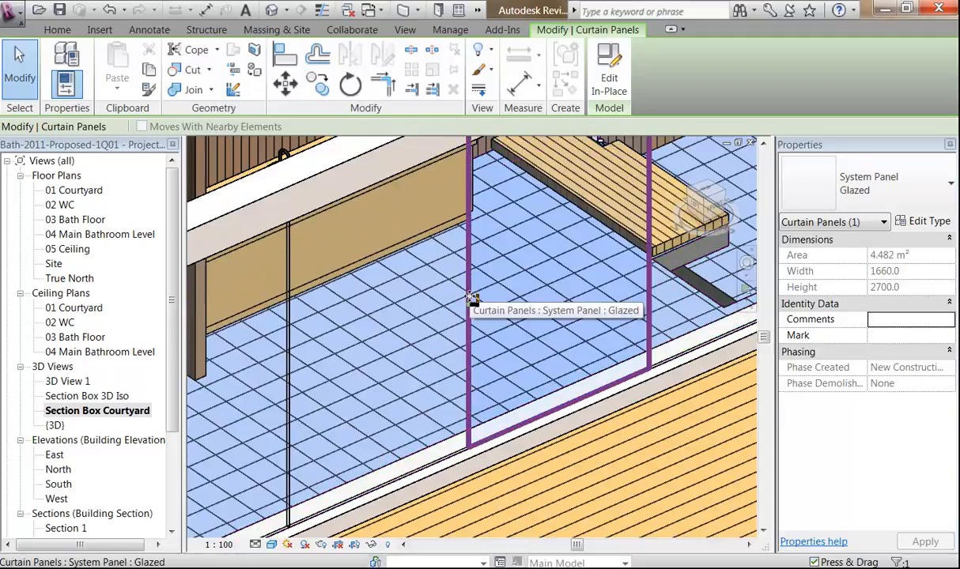
scroll(471, 298, down, 4)
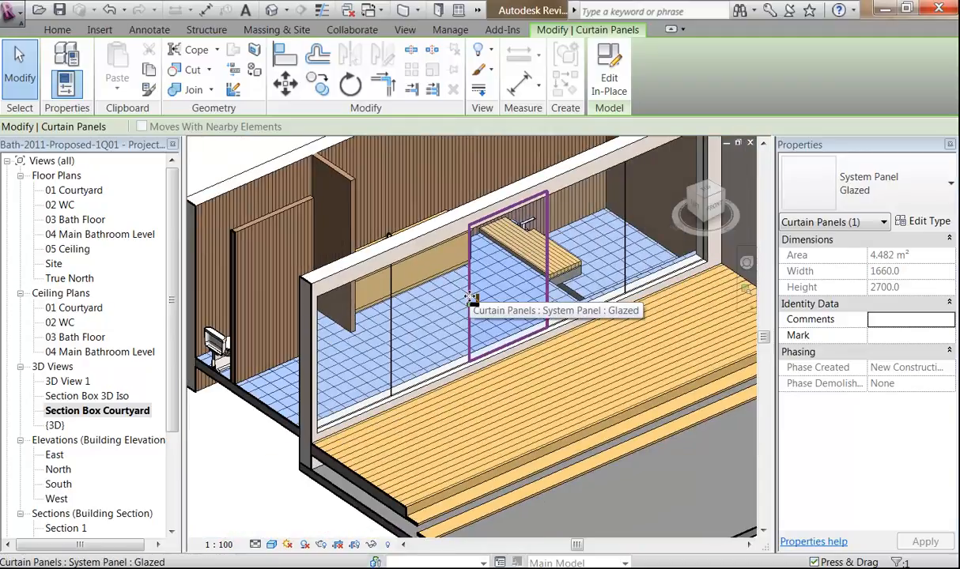
scroll(408, 308, up, 5)
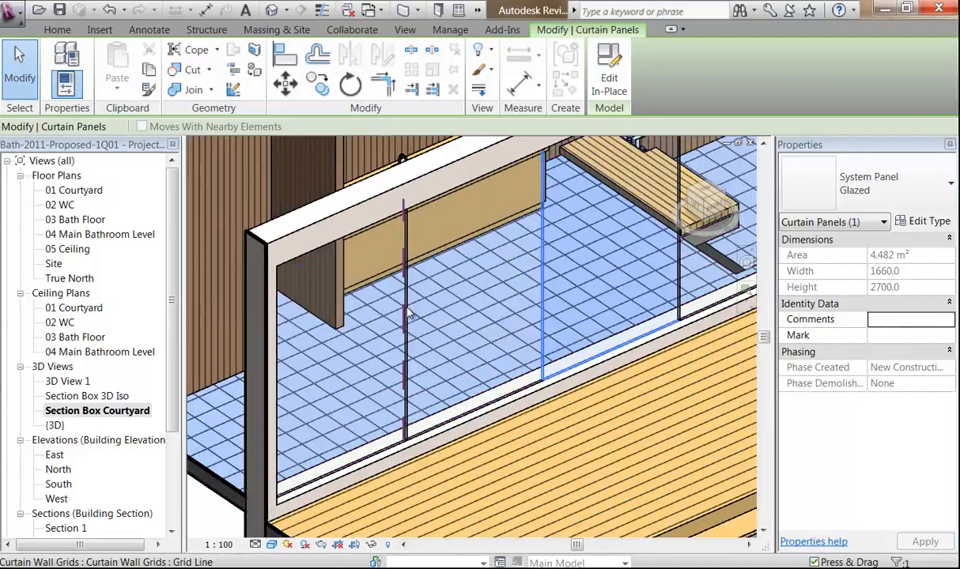
scroll(409, 314, down, 2)
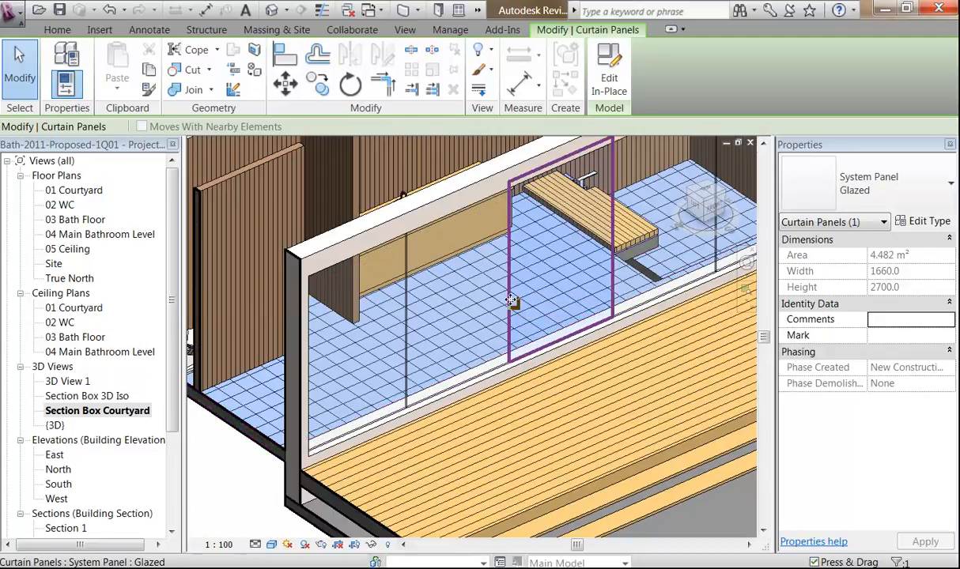
Step: Load the Door - Single Glass - Push plate (AUS) family from the Metric Library's Curtain Wall Panels folder through the selected panel's type properties
scroll(512, 302, up, 4)
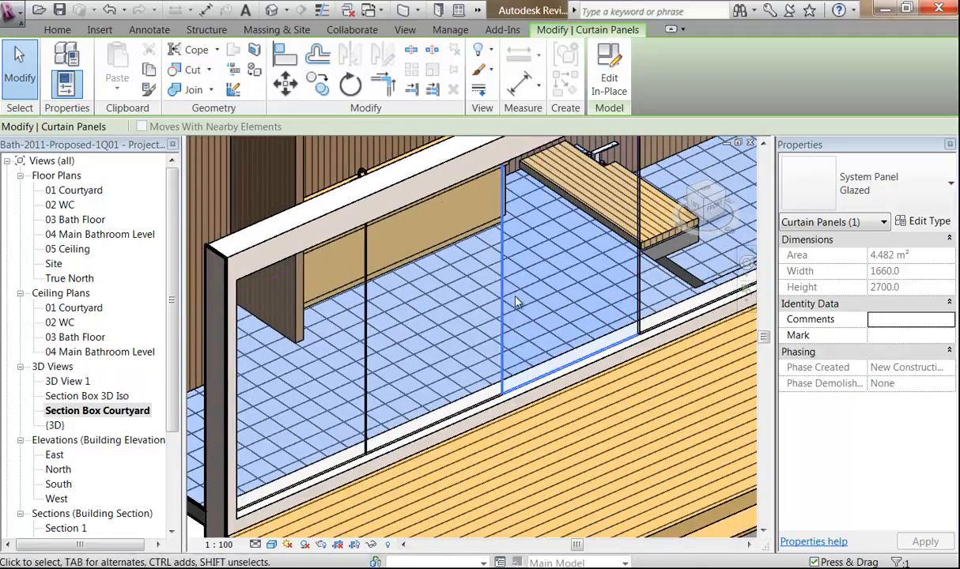
shift+middle_drag(529, 277, 729, 269)
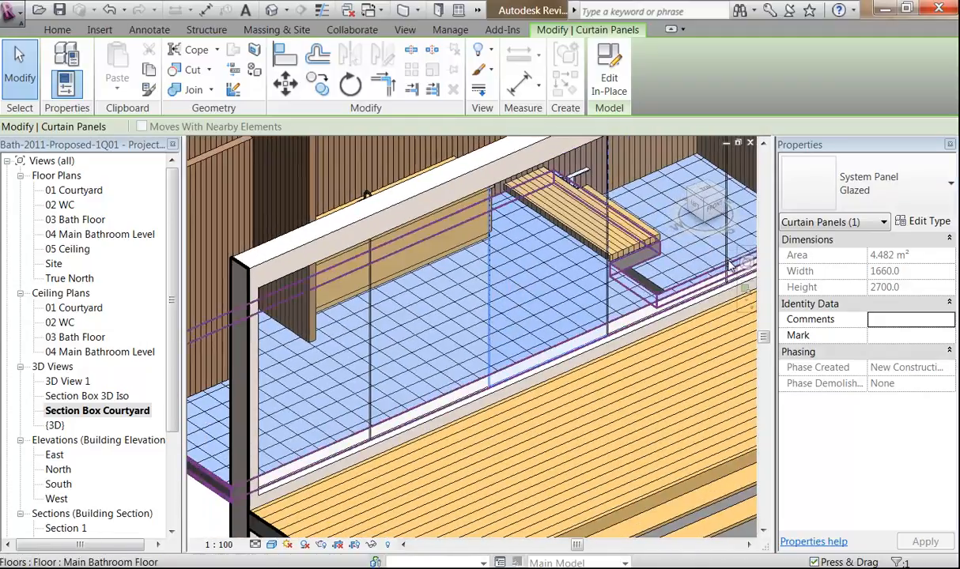
click(919, 223)
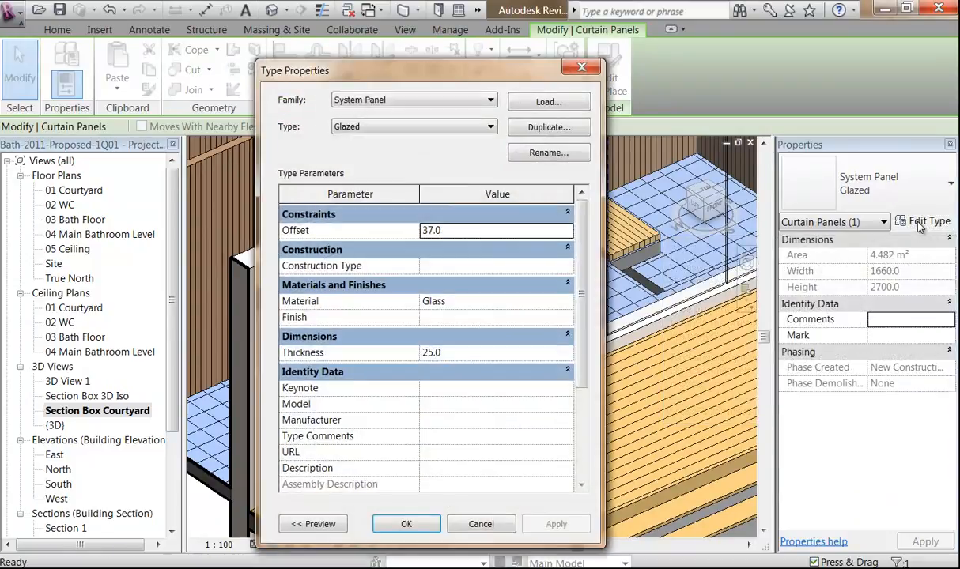
click(545, 102)
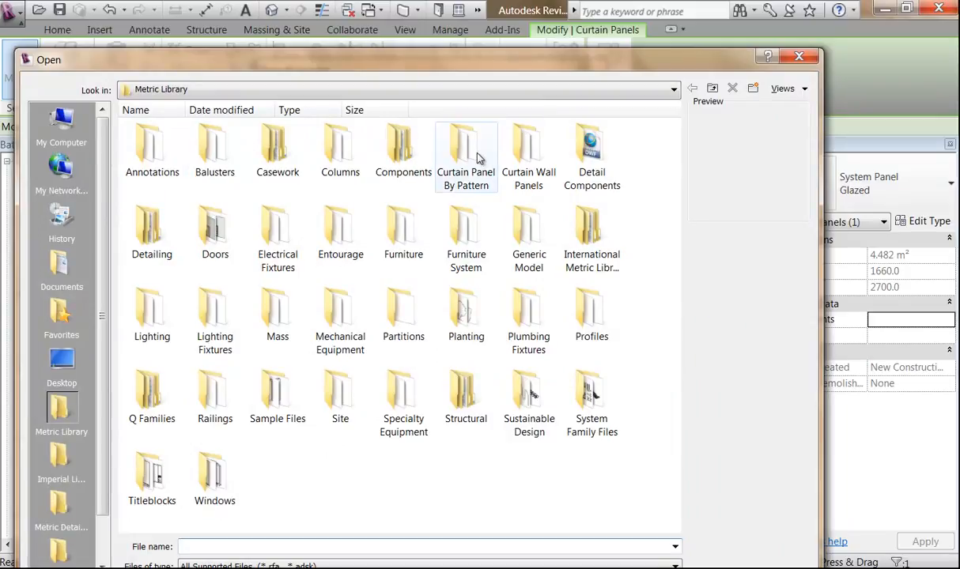
click(528, 158)
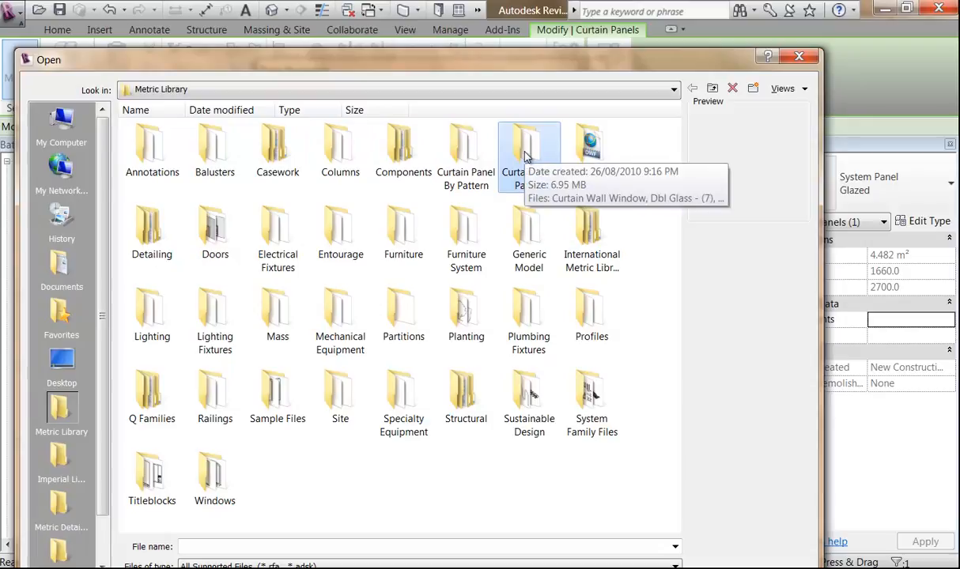
double_click(526, 156)
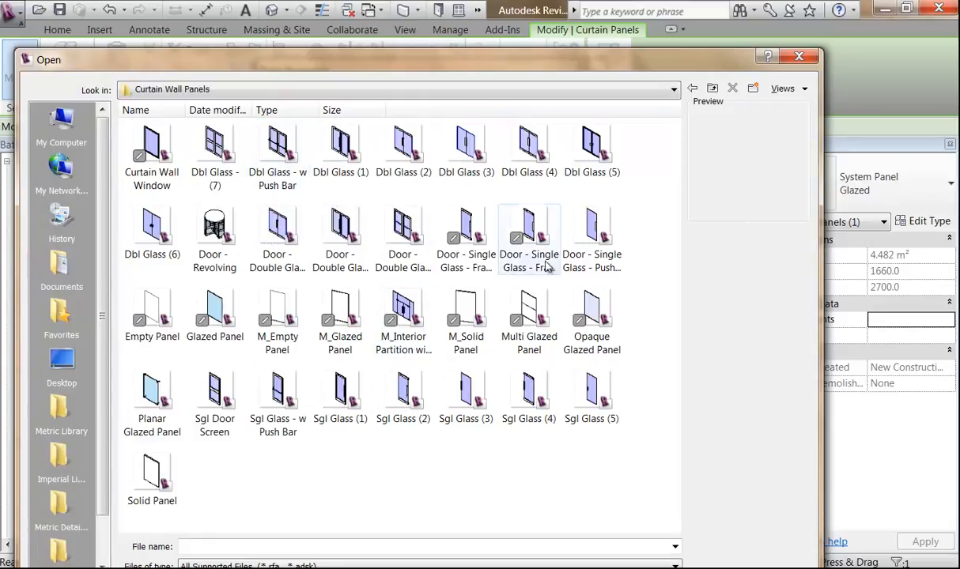
click(580, 237)
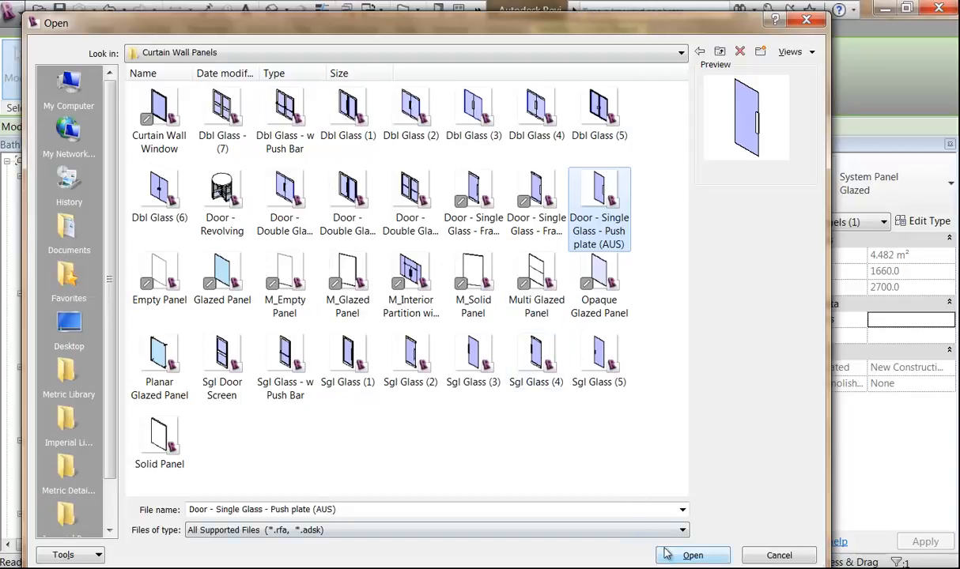
click(691, 554)
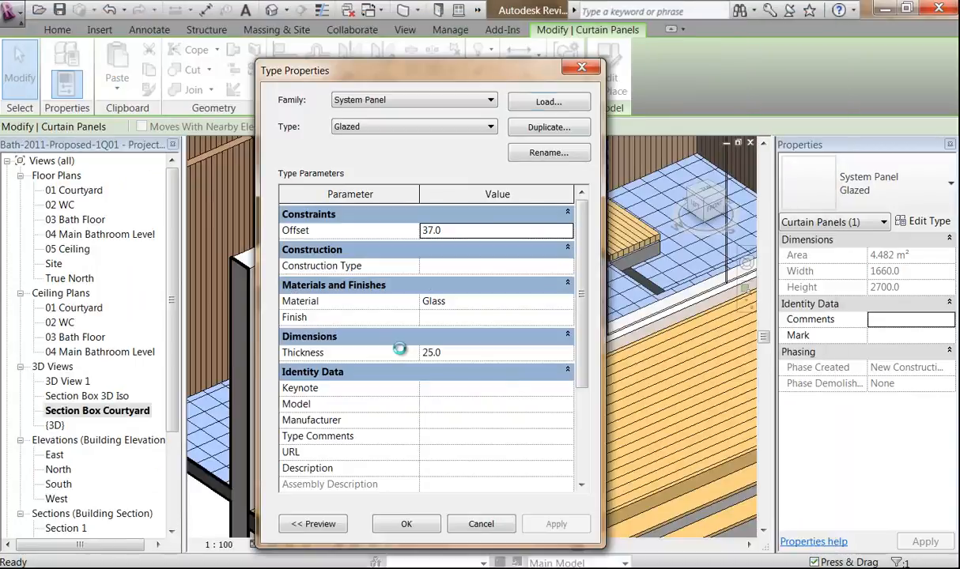
click(405, 524)
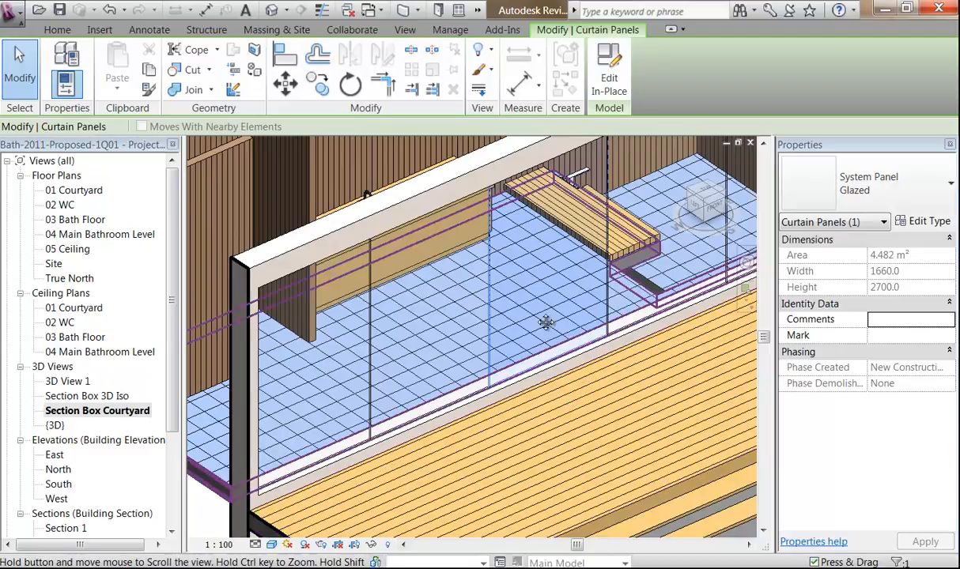
Step: Change the selected glazed panel's family to Door - Single Glass - Push plate (AUS) in its type properties
middle_drag(543, 318, 525, 363)
scroll(509, 355, up, 1)
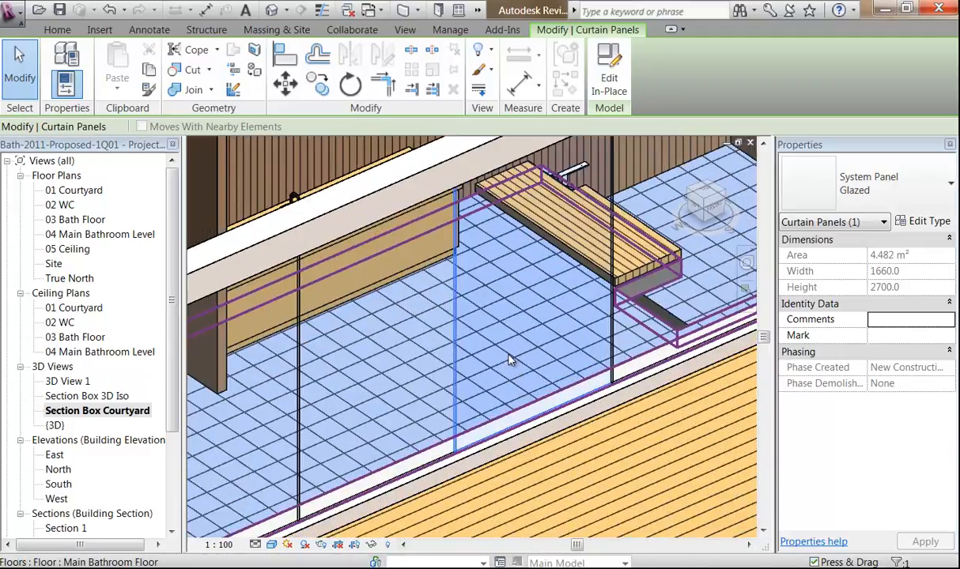
click(919, 222)
click(423, 125)
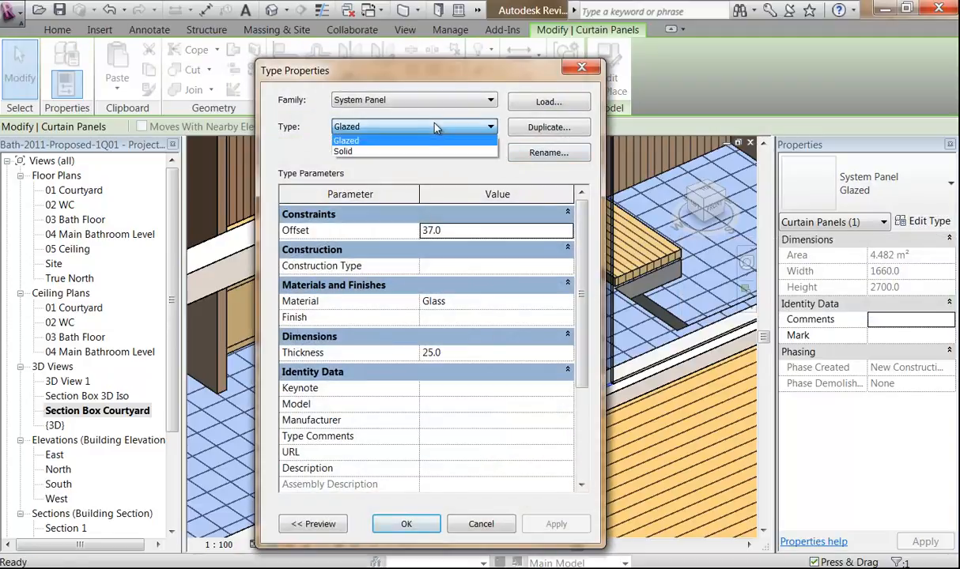
click(435, 127)
click(433, 101)
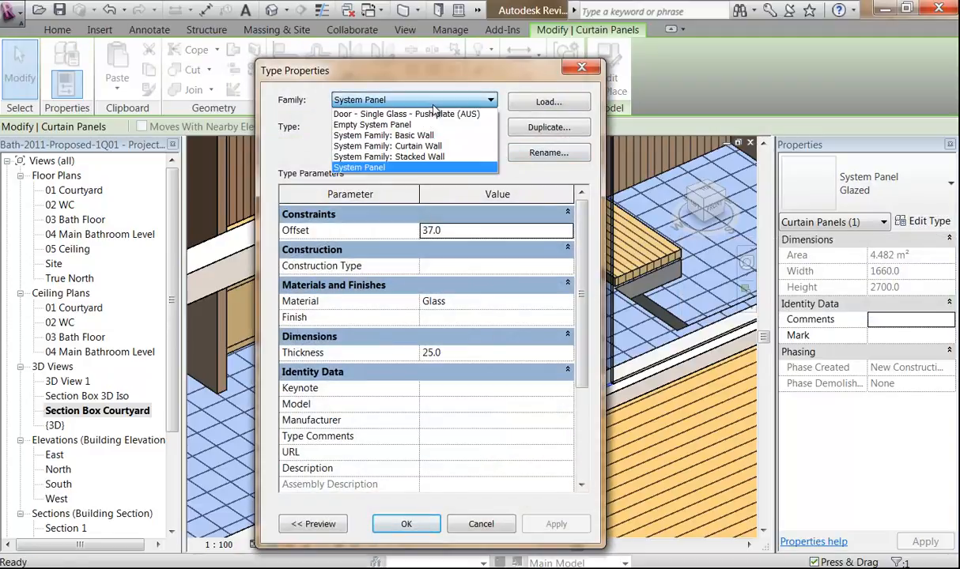
click(433, 114)
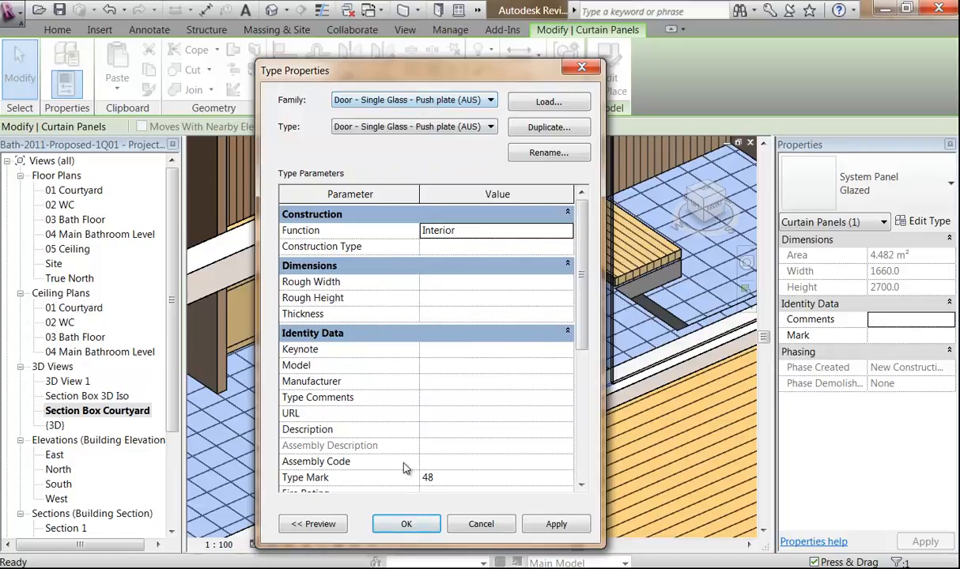
click(406, 526)
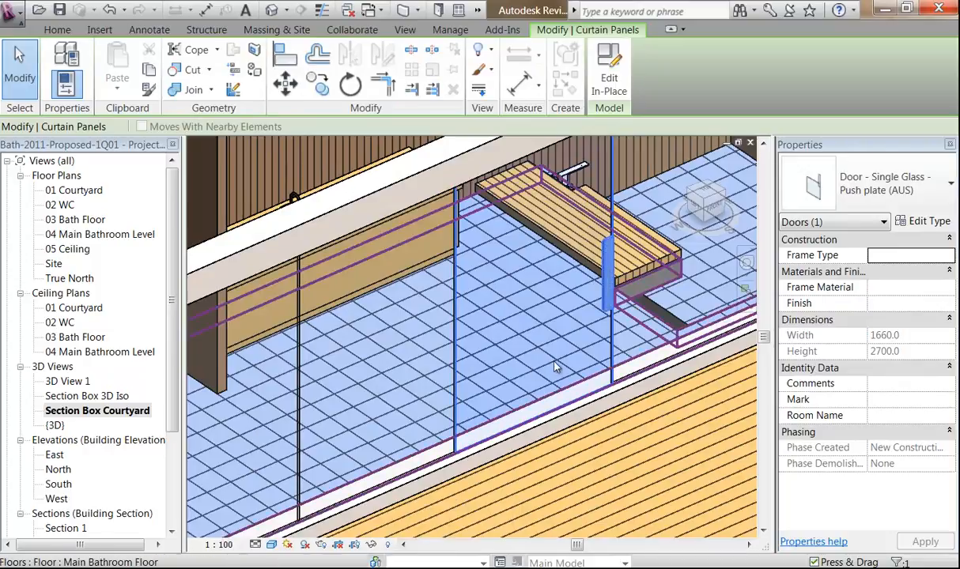
scroll(552, 360, up, 1)
scroll(553, 312, down, 1)
middle_drag(553, 311, 522, 345)
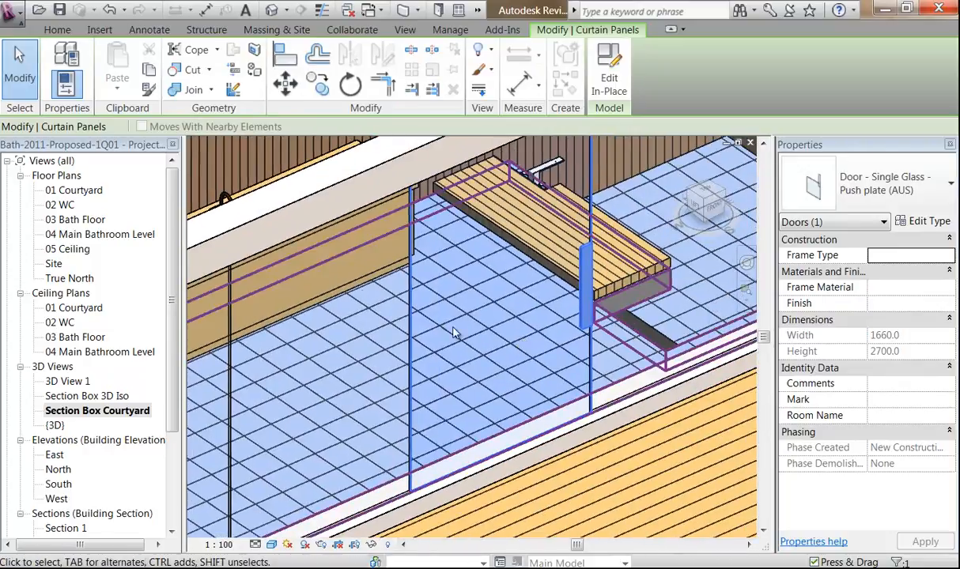
Step: Open the 04 Main Bathroom Level floor plan and flip the hand of the new glass door panel
double_click(86, 235)
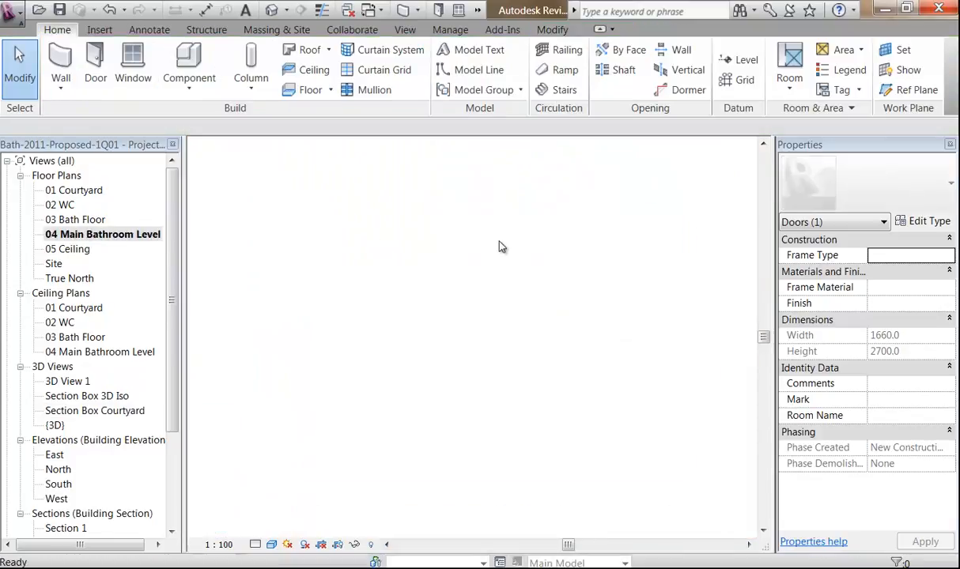
scroll(464, 250, down, 6)
middle_drag(456, 247, 240, 229)
scroll(373, 320, up, 2)
scroll(332, 336, up, 2)
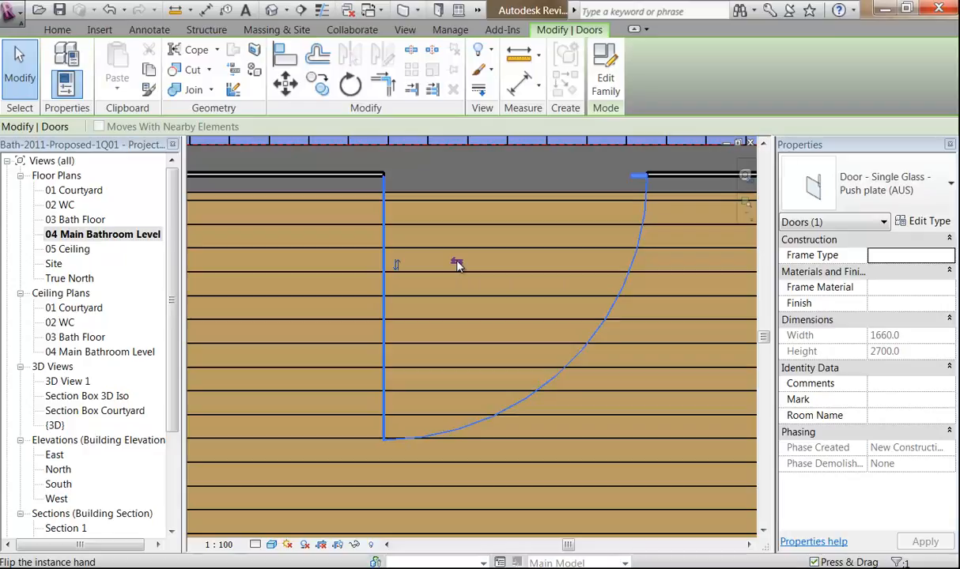
click(456, 263)
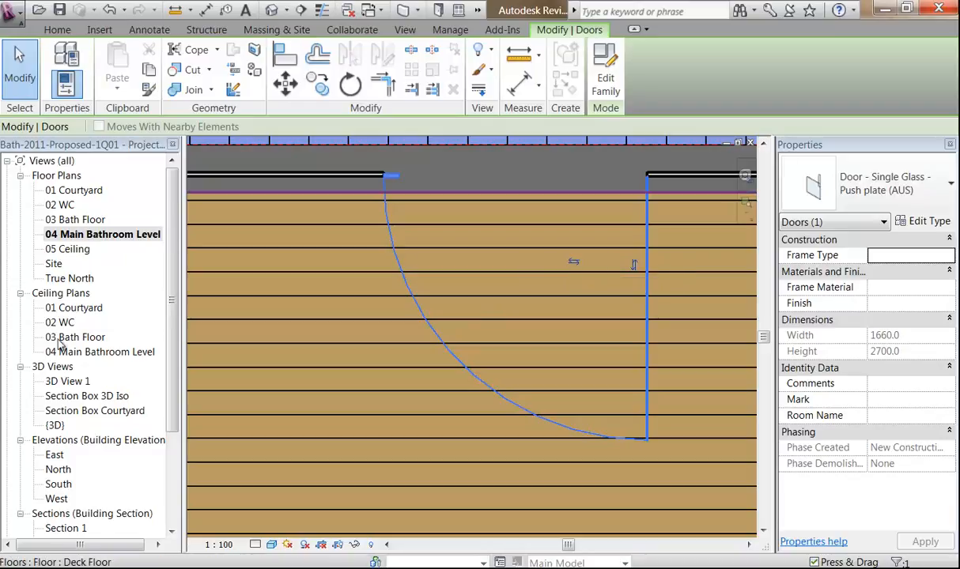
Step: Open the Section Box Courtyard 3D view, check the flipped door's handle side and clear the selection
double_click(60, 412)
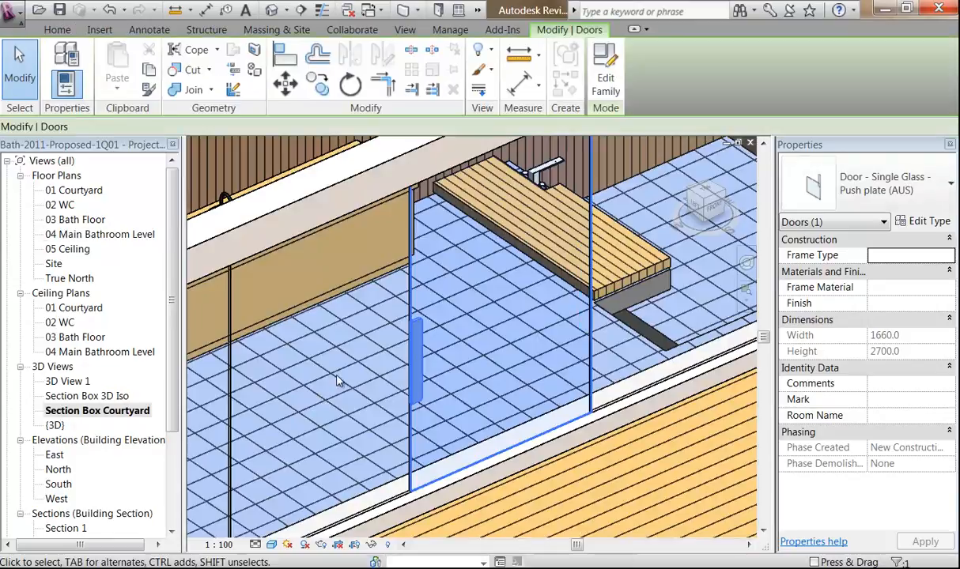
scroll(359, 355, down, 3)
middle_drag(370, 355, 439, 331)
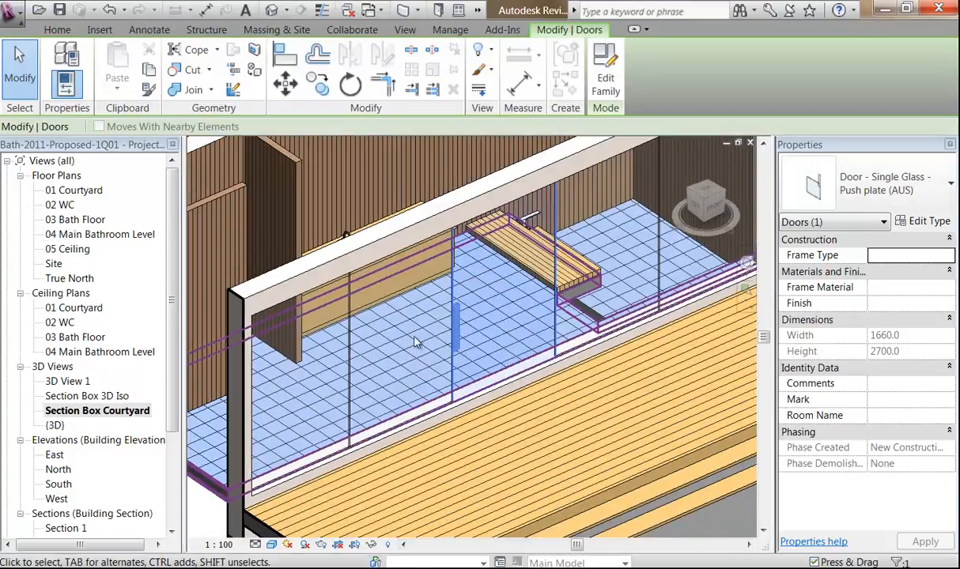
scroll(397, 345, up, 1)
key(Escape)
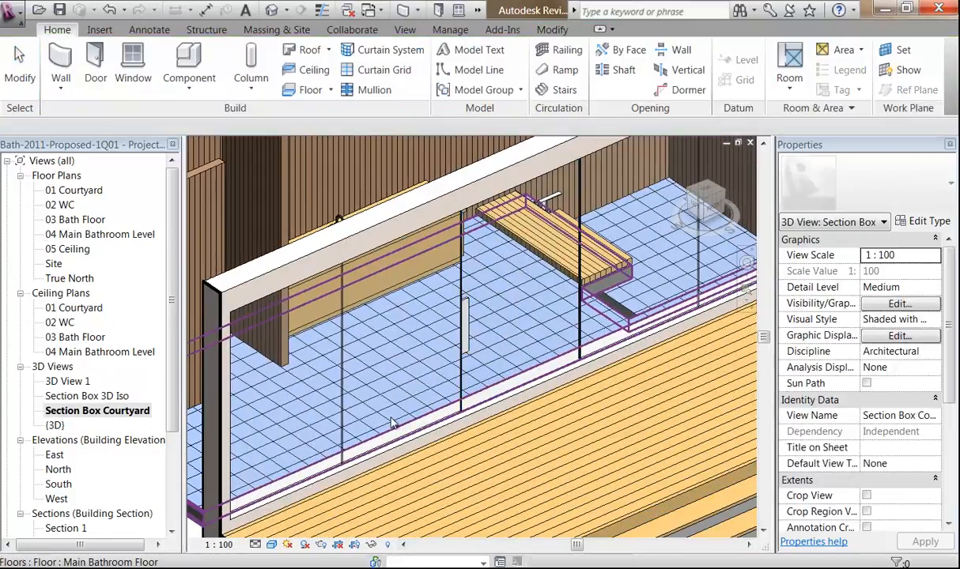
Step: Change the glazed curtain panel adjoining the door's handle side to the Door - Single Glass - Push plate (AUS) family
scroll(376, 421, up, 2)
scroll(332, 372, up, 1)
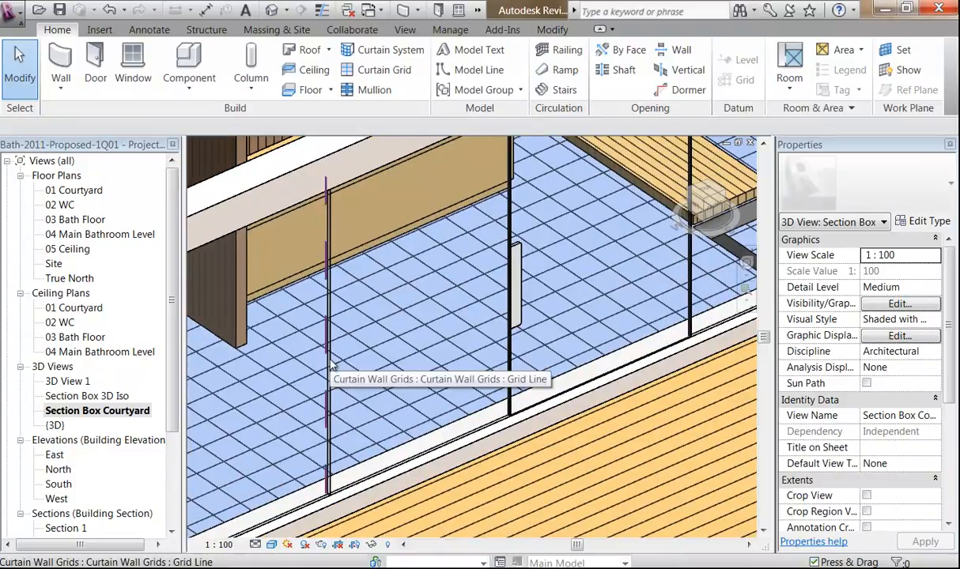
scroll(331, 364, up, 1)
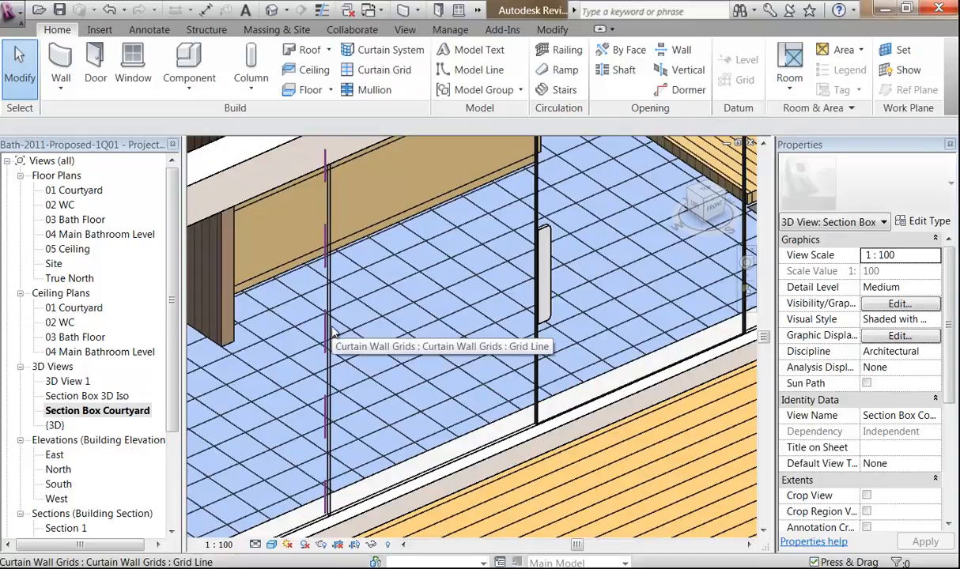
key(Tab)
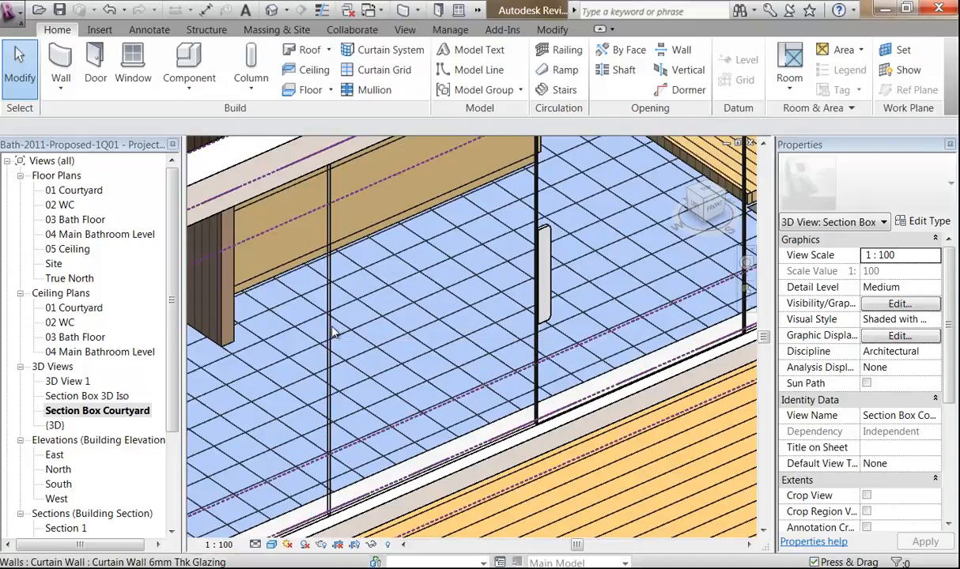
key(Tab)
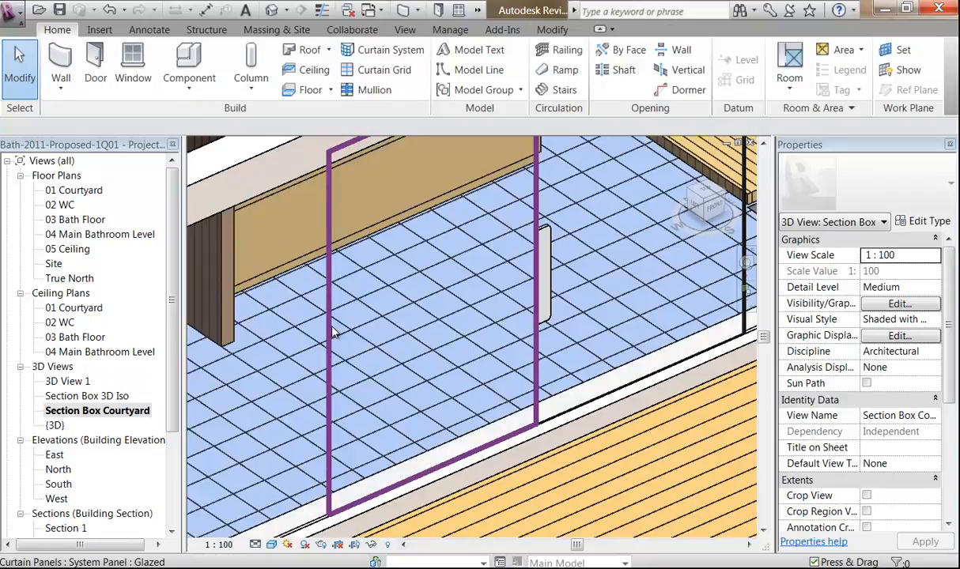
click(333, 333)
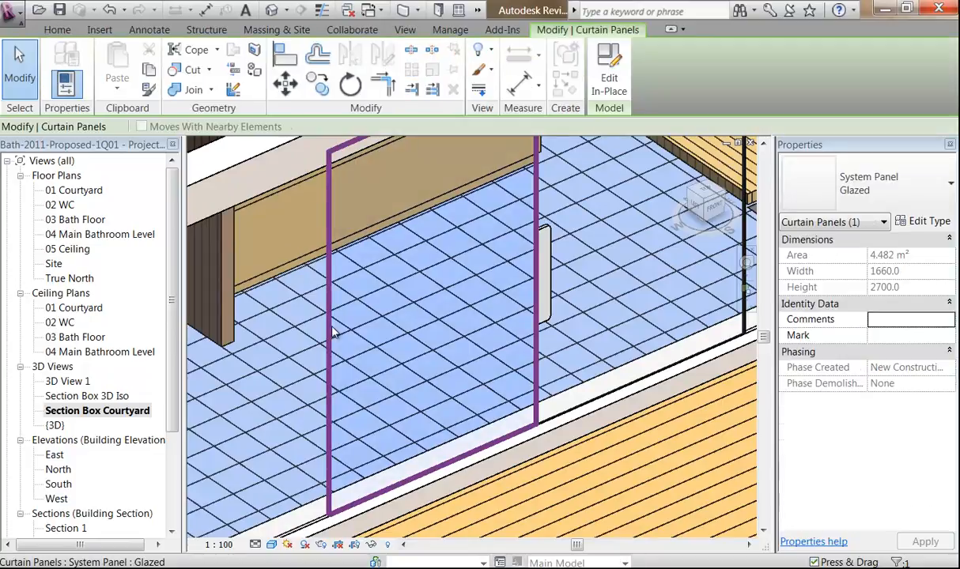
click(924, 222)
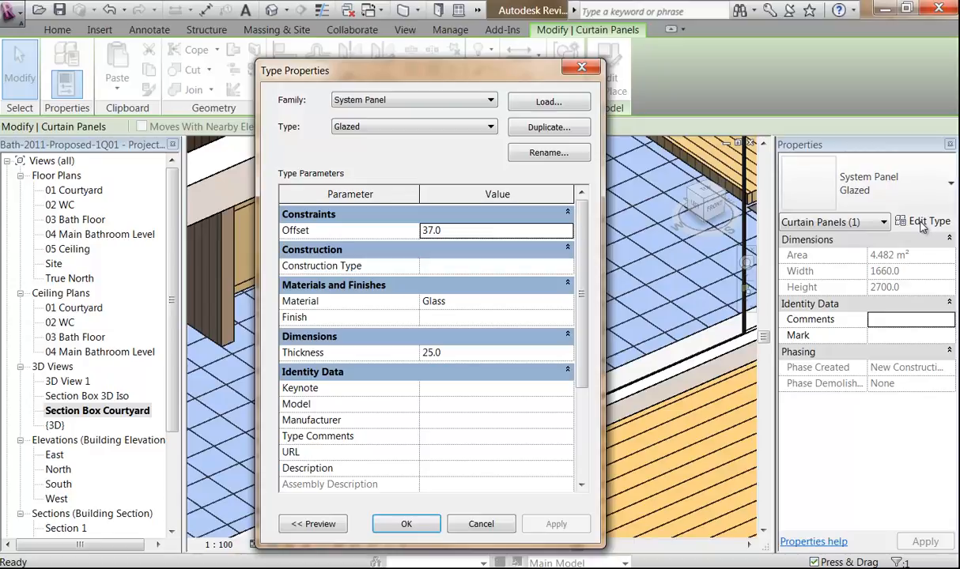
click(394, 103)
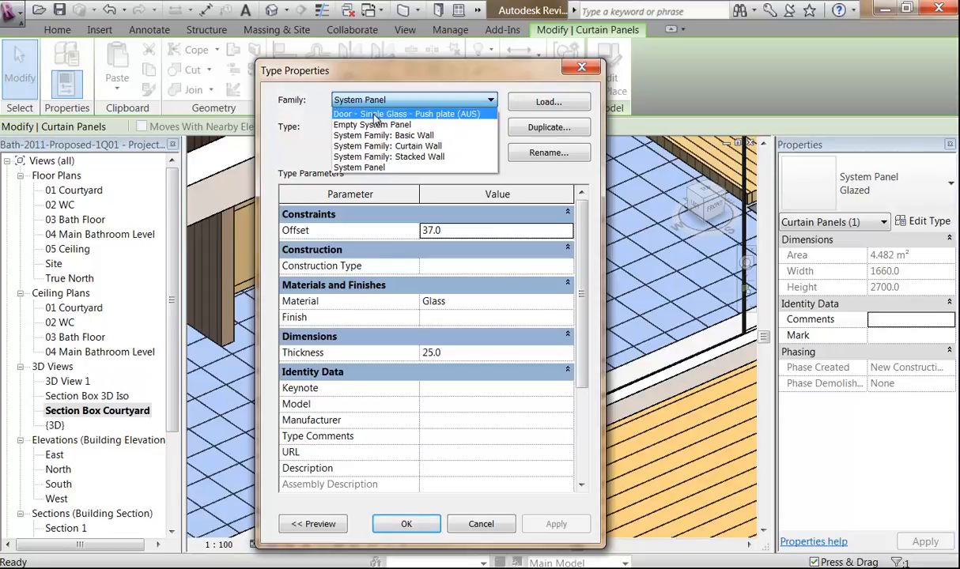
click(375, 116)
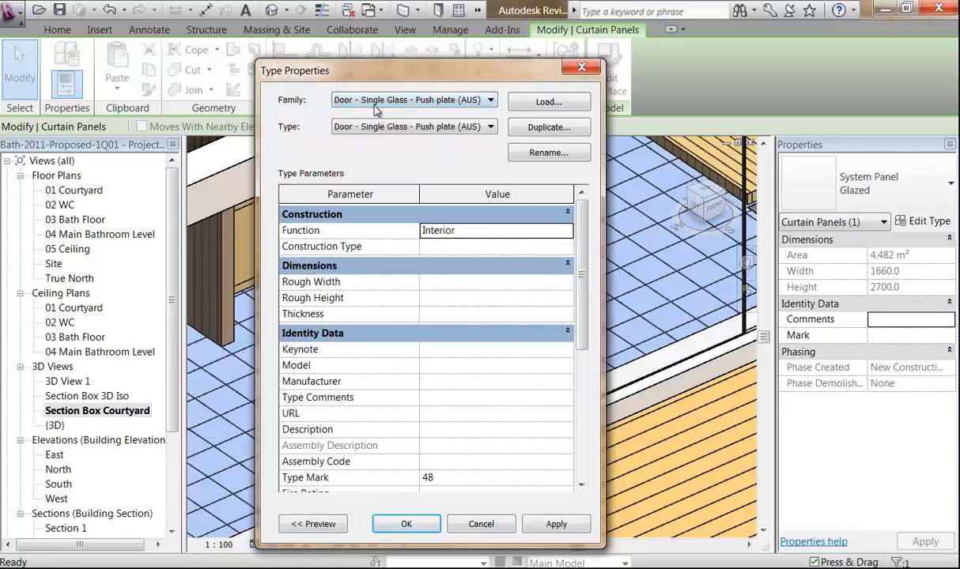
click(400, 526)
scroll(401, 336, down, 3)
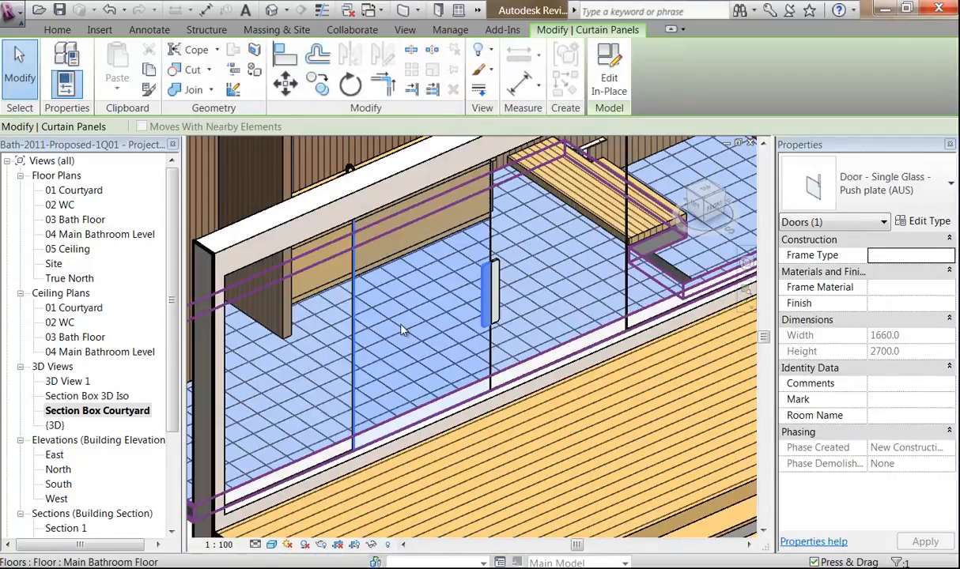
key(Escape)
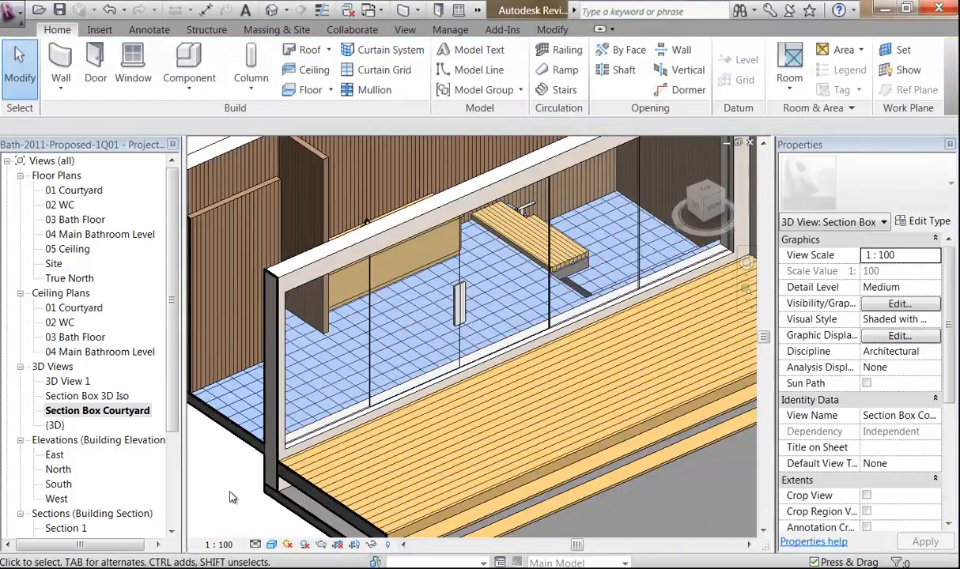
Step: Open the 04 Main Bathroom Level floor plan and examine the swings of the paired glass doors and the adjoining fixed panels
double_click(73, 235)
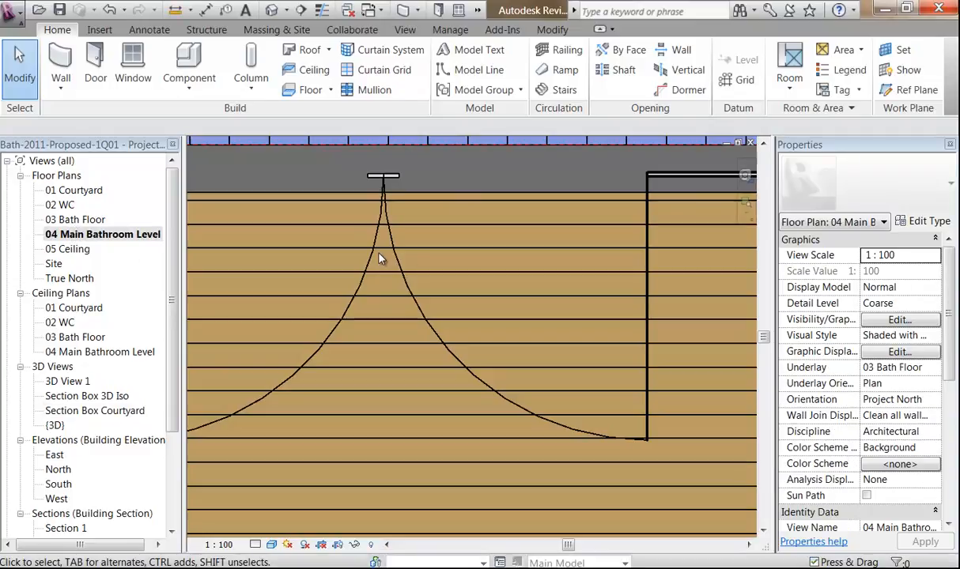
scroll(379, 258, down, 3)
scroll(320, 253, up, 1)
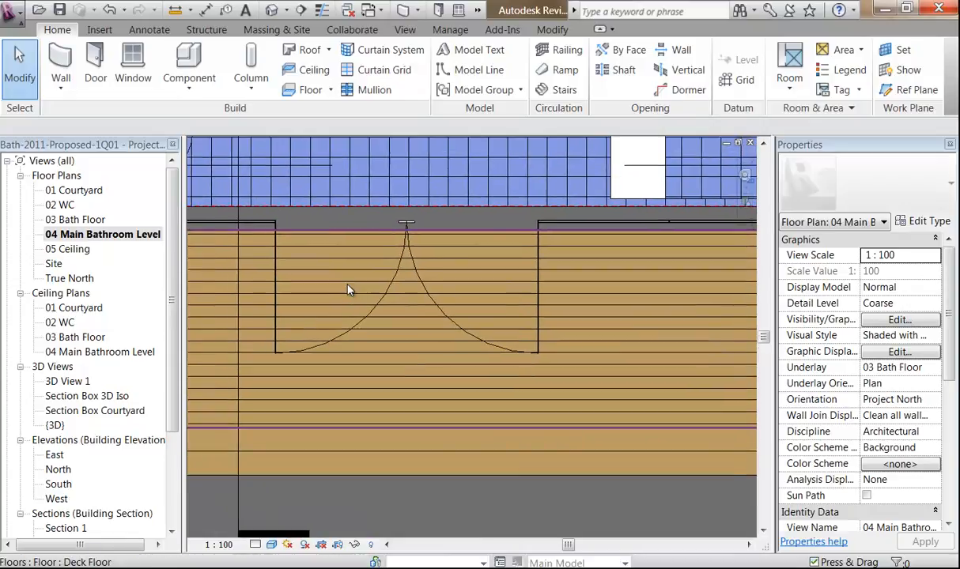
scroll(340, 265, down, 2)
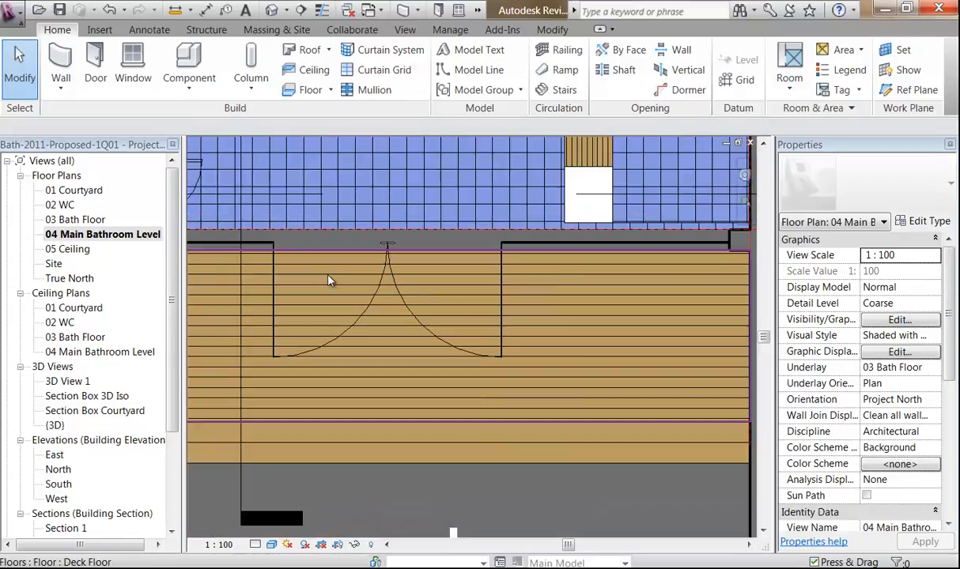
middle_drag(352, 287, 405, 314)
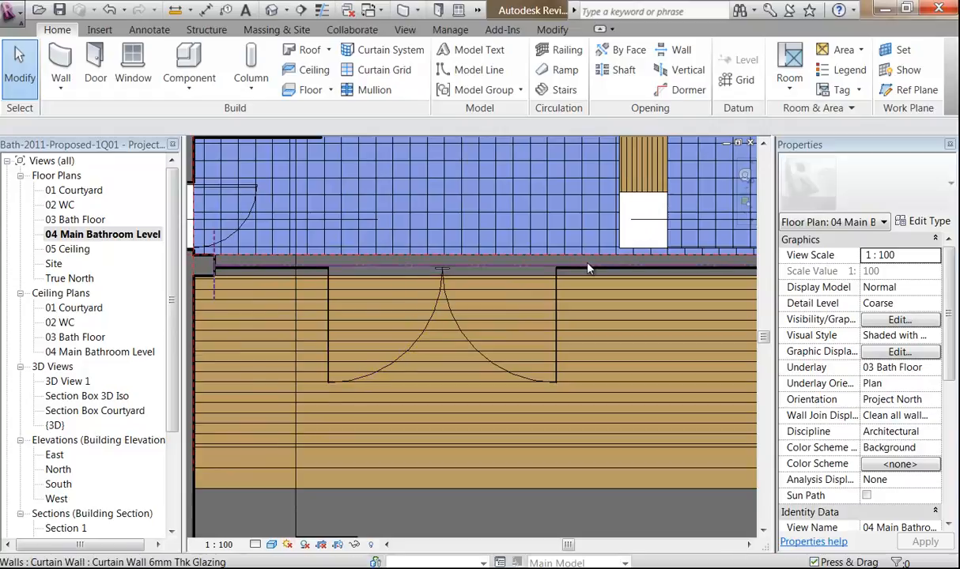
scroll(517, 309, down, 1)
middle_drag(517, 309, 486, 313)
scroll(475, 306, down, 1)
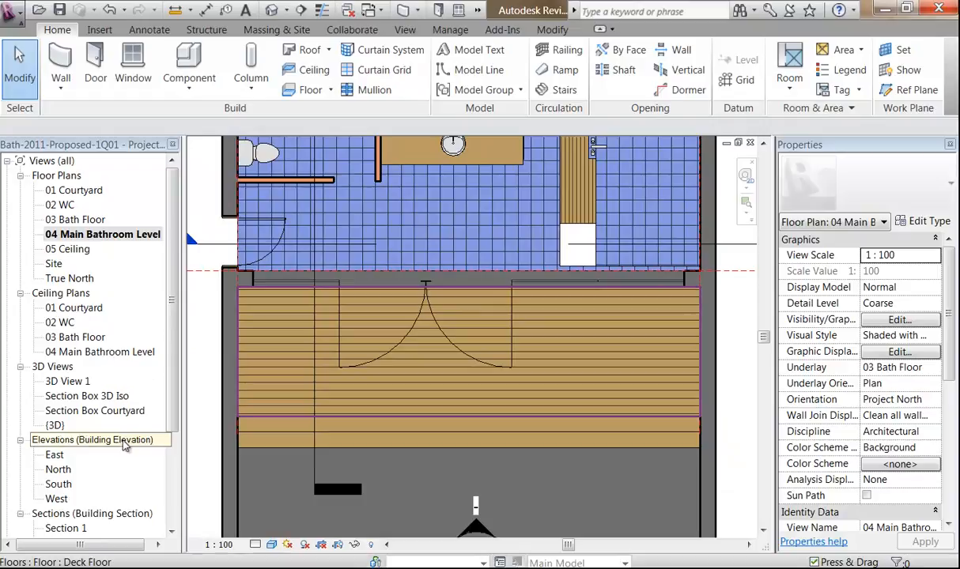
Step: Return to the Section Box Courtyard 3D view and review the completed curtain wall with its double doors
double_click(90, 413)
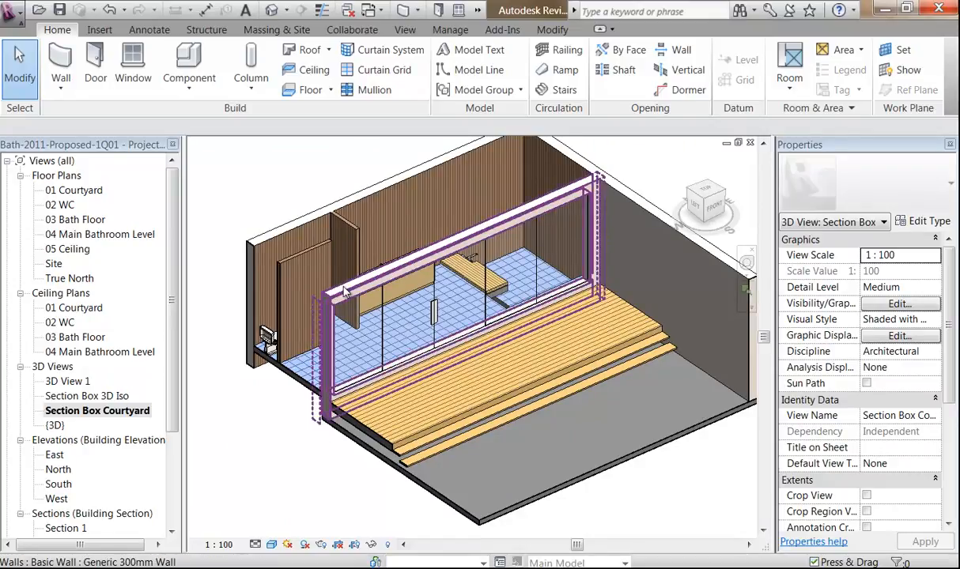
middle_drag(309, 446, 286, 492)
scroll(297, 483, up, 1)
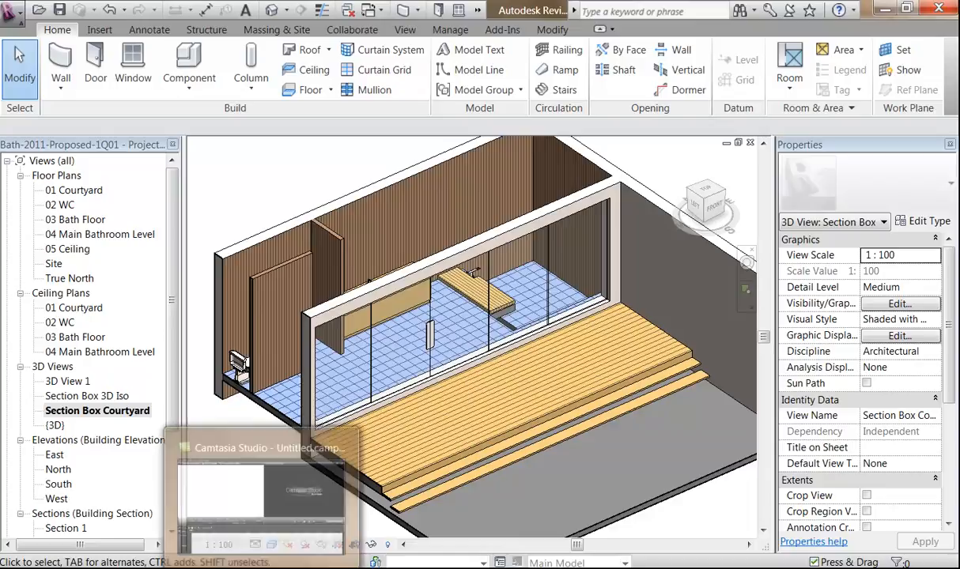
click(266, 545)
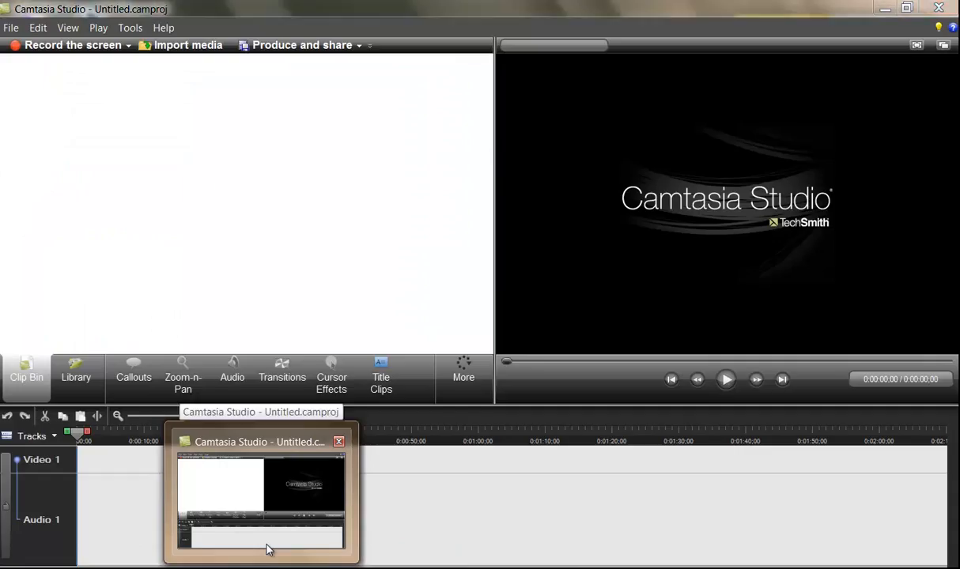